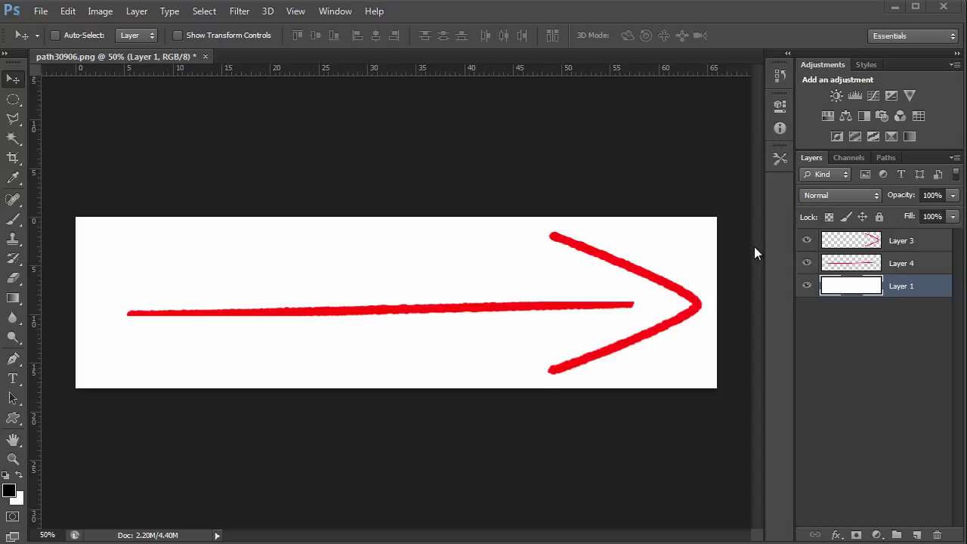
Restore the red shaft and arrowhead layers' visibility and add a new layer above Layer 4
left_click(807, 263)
left_click(807, 263)
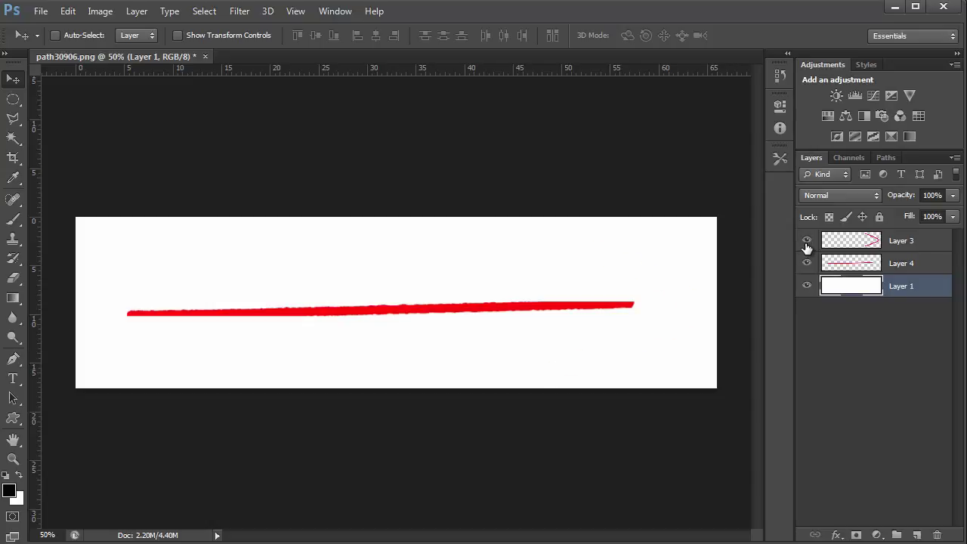
left_click(807, 241)
left_click(832, 266)
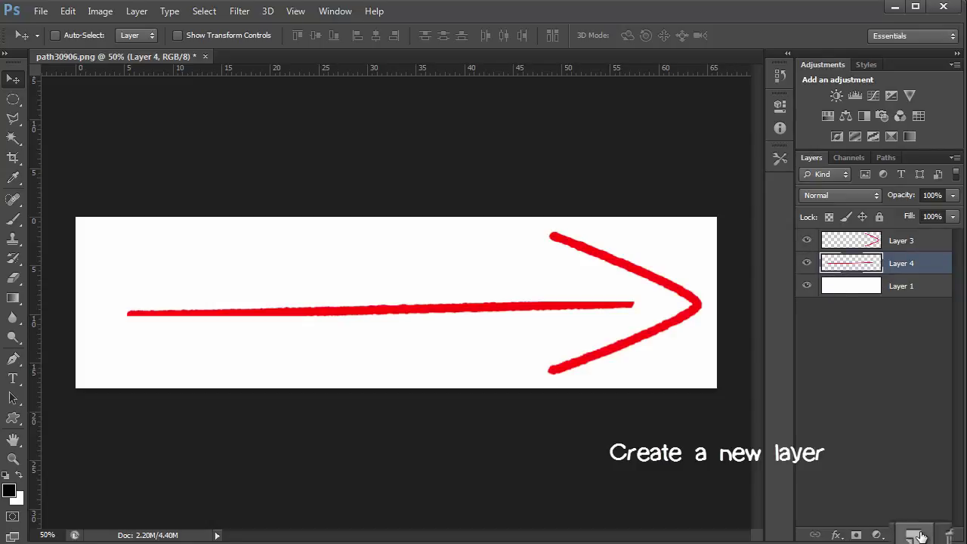
left_click(916, 535)
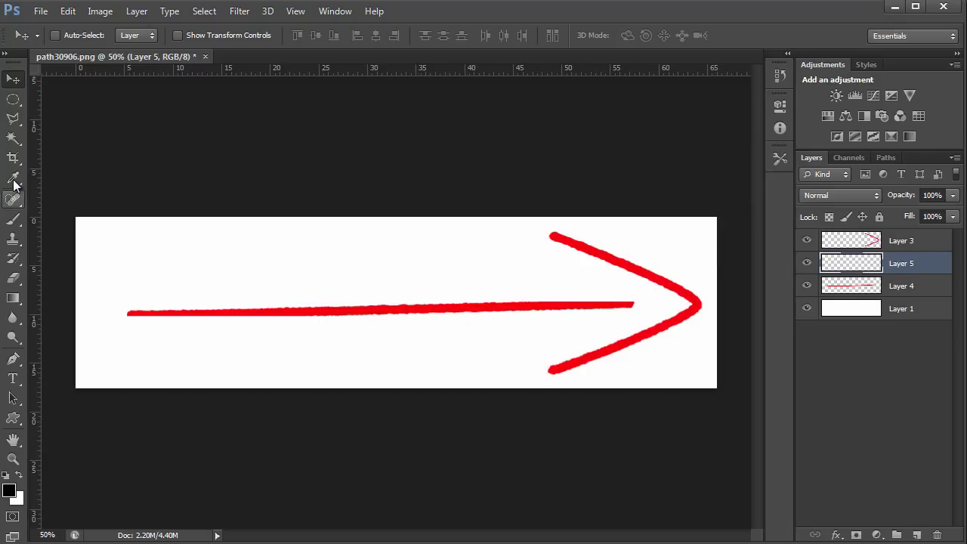
Fill an elliptical selection covering the arrow shaft with black on the new Layer 5
left_click(13, 99)
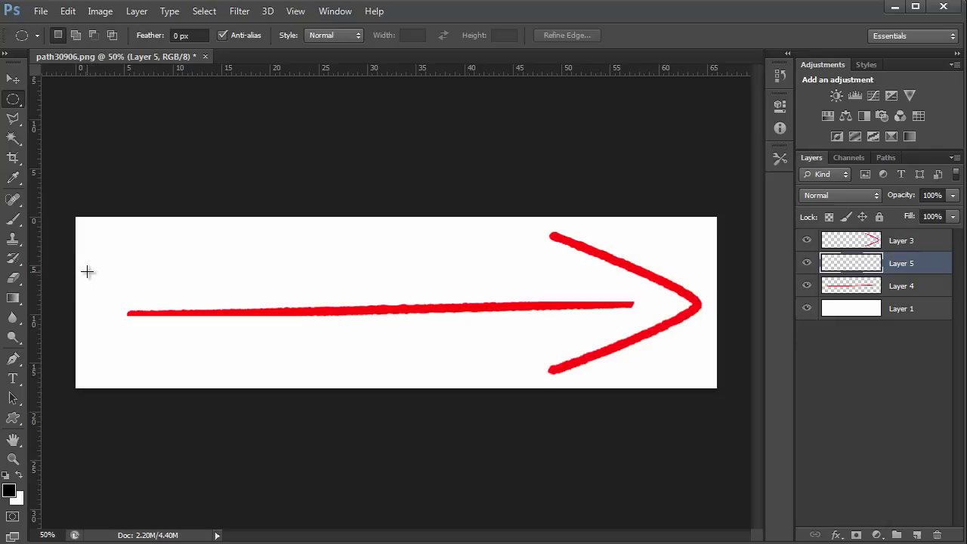
mouse_move(87, 271)
left_mouse_down()
mouse_move(571, 360)
mouse_move(669, 340)
left_mouse_up()
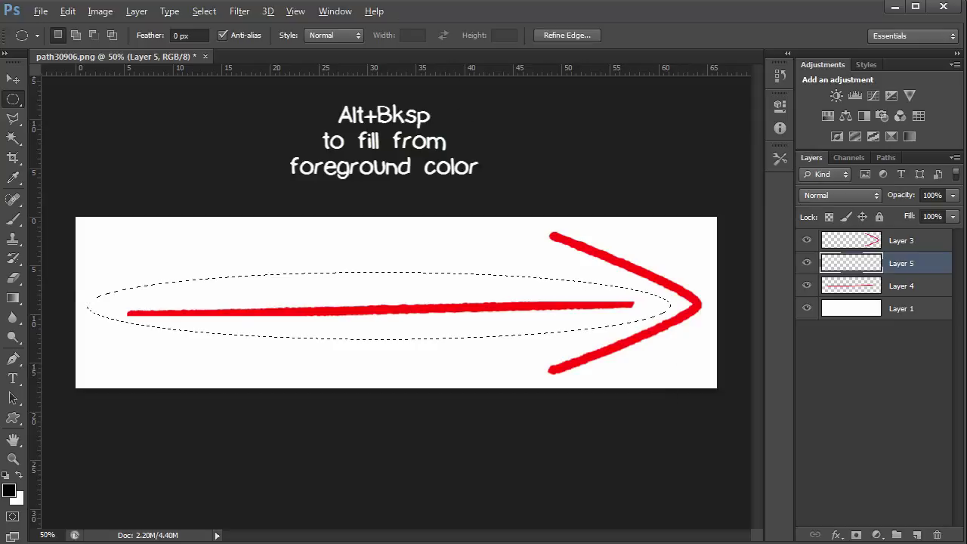
key("alt+BackSpace")
key("ctrl+d")
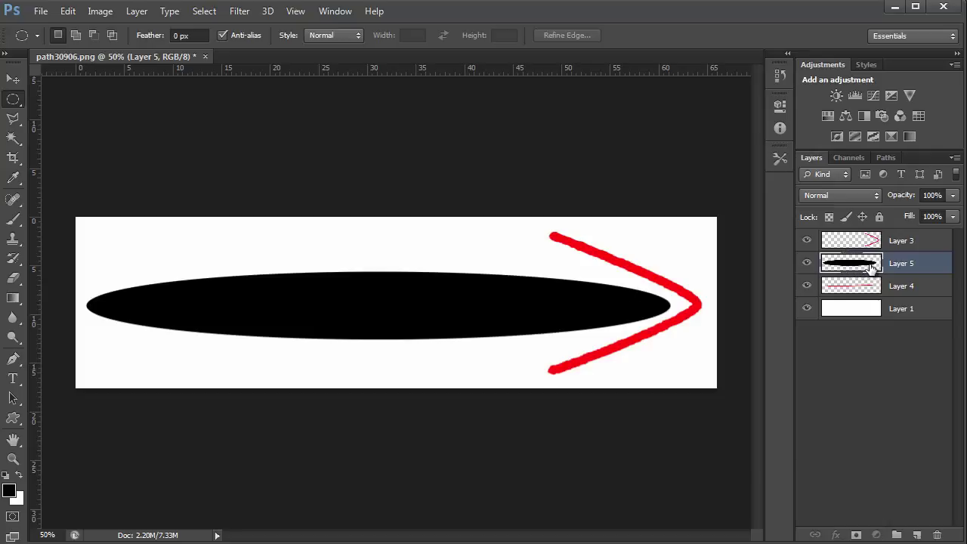
left_click_drag(872, 266, 915, 514)
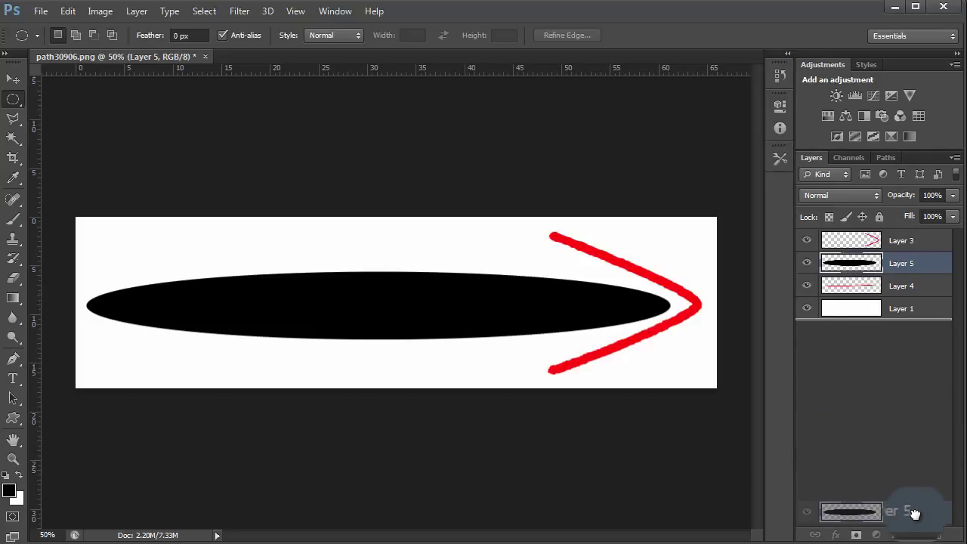
Duplicate Layer 5 to the top of the stack, then hide the copy and Layer 3
left_click_drag(915, 514, 916, 535)
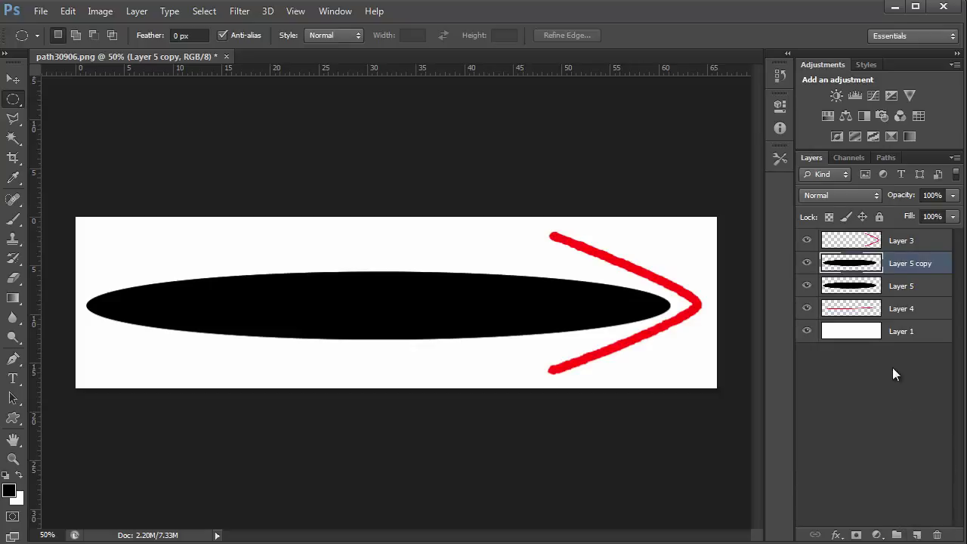
left_click_drag(833, 263, 851, 241)
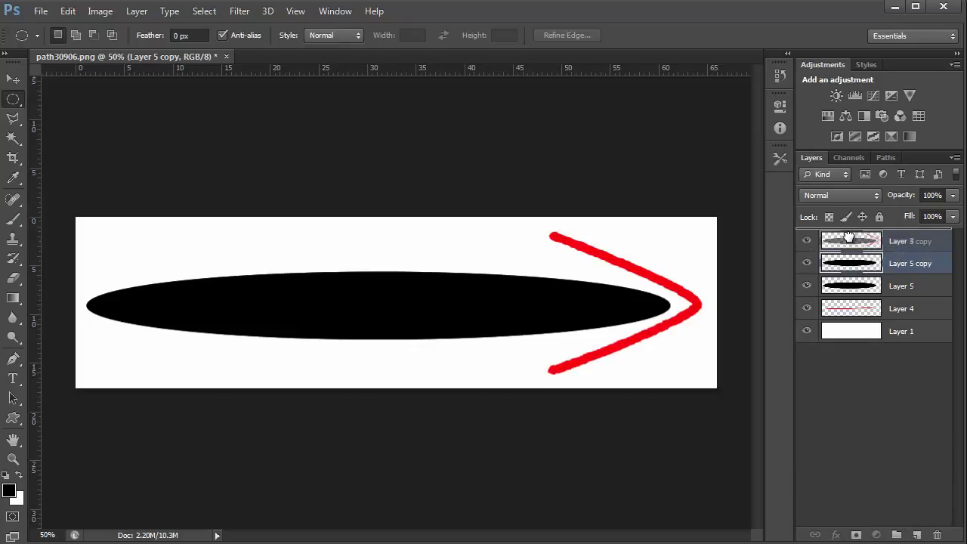
left_click(837, 285)
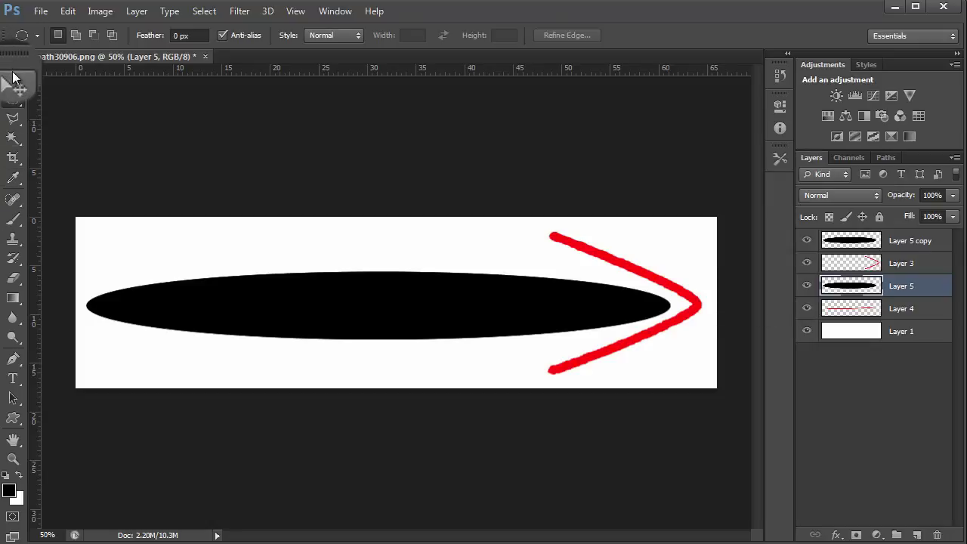
left_click(12, 77)
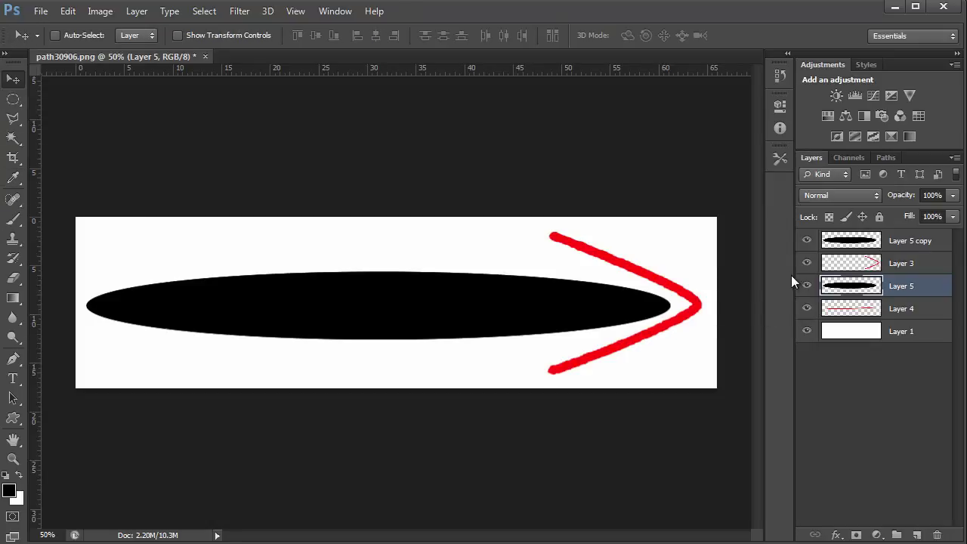
left_click(811, 263)
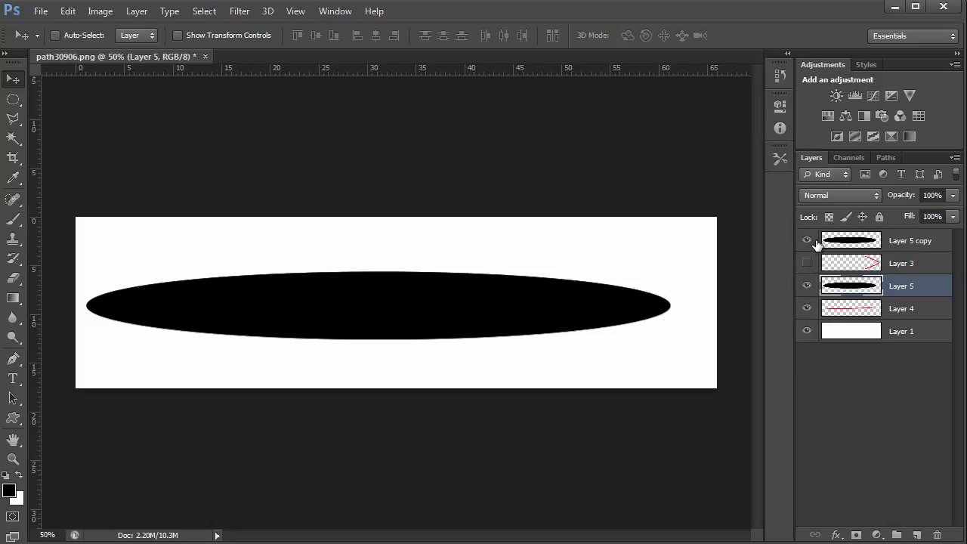
left_click(809, 241)
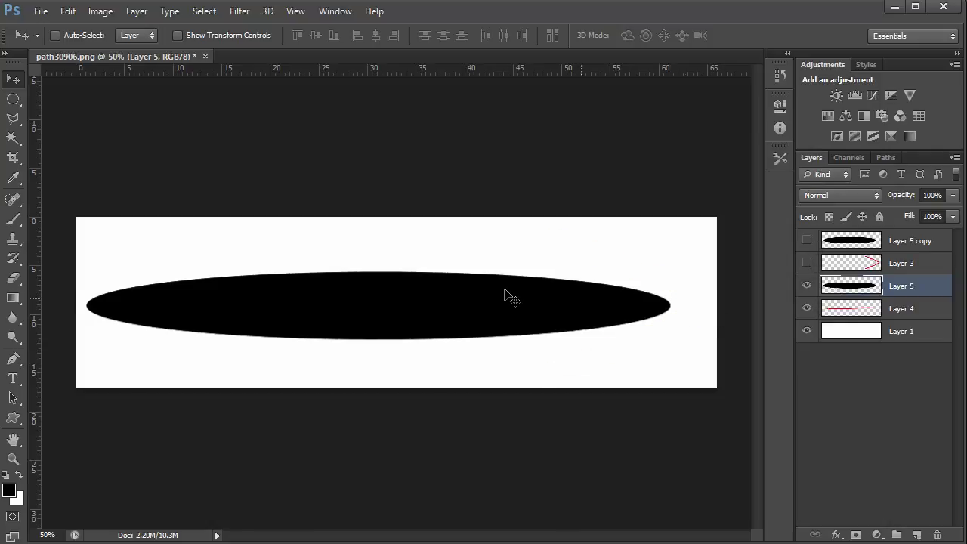
Shift the Layer 5 ellipse left and slightly down to expose the shaft's right end
left_click_drag(505, 306, 361, 296)
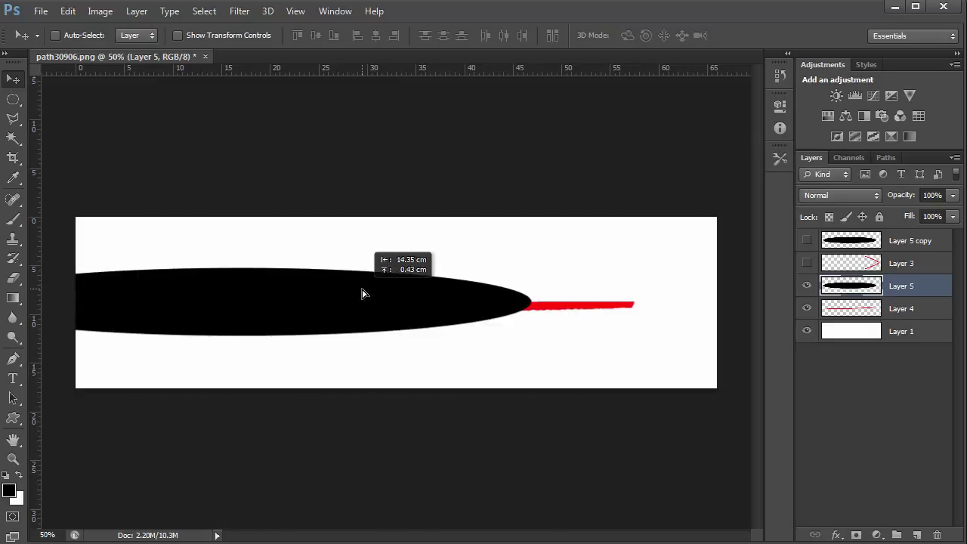
left_click_drag(361, 296, 356, 304)
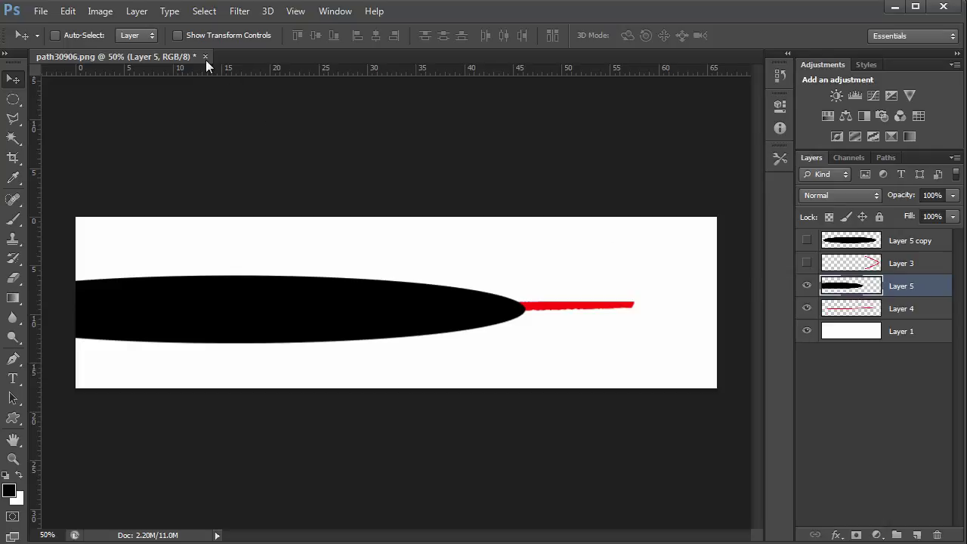
left_click(136, 12)
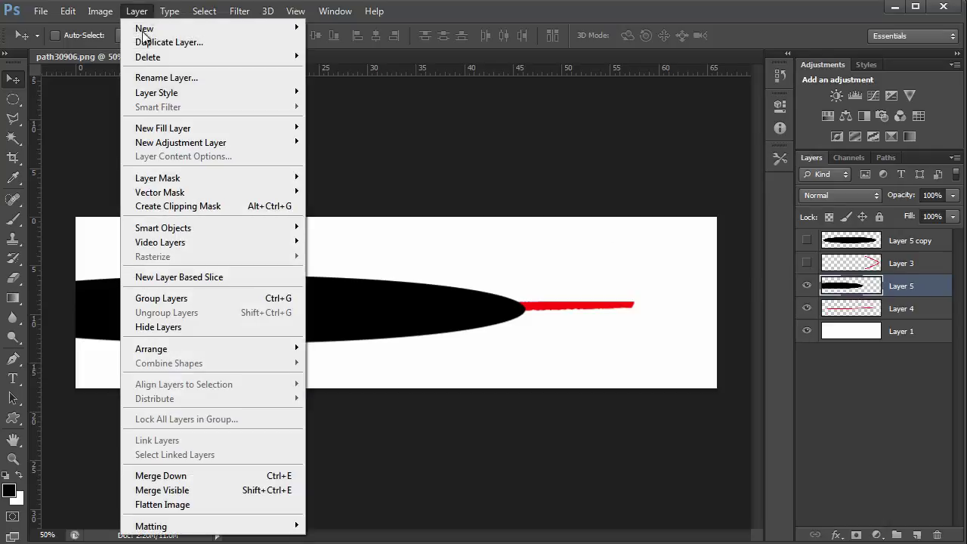
Clip Layer 5 to Layer 4 and give Layer 4 0% fill with clipped-group blending off
left_click(201, 205)
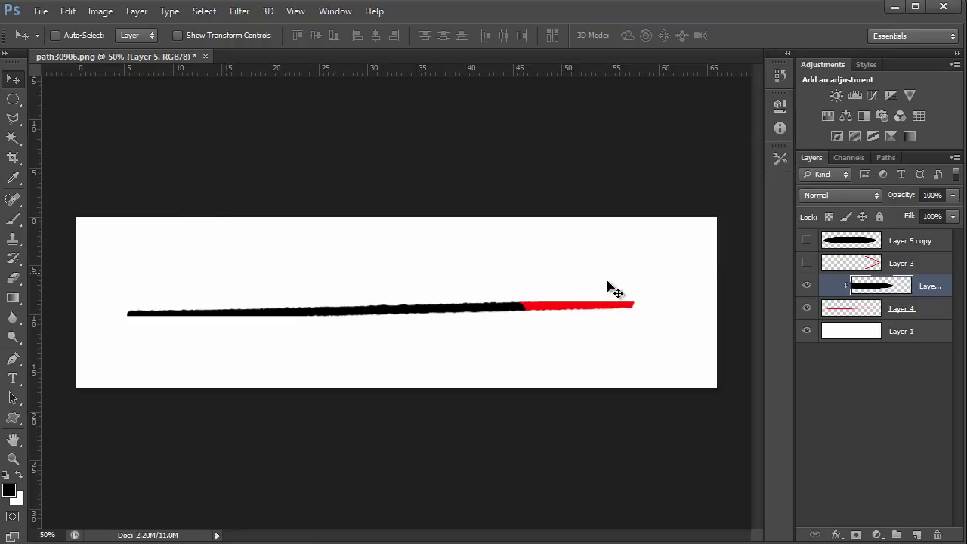
left_click(923, 314)
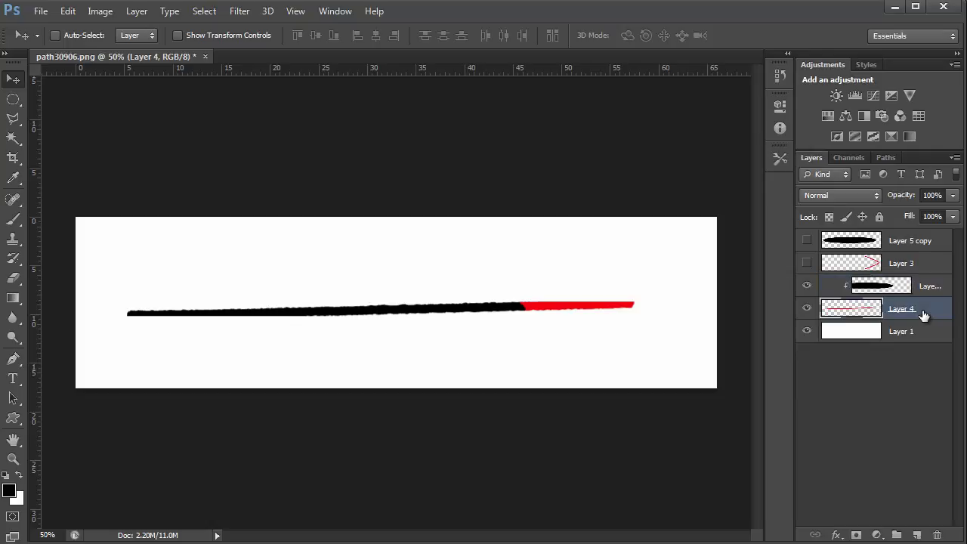
double_click(924, 314)
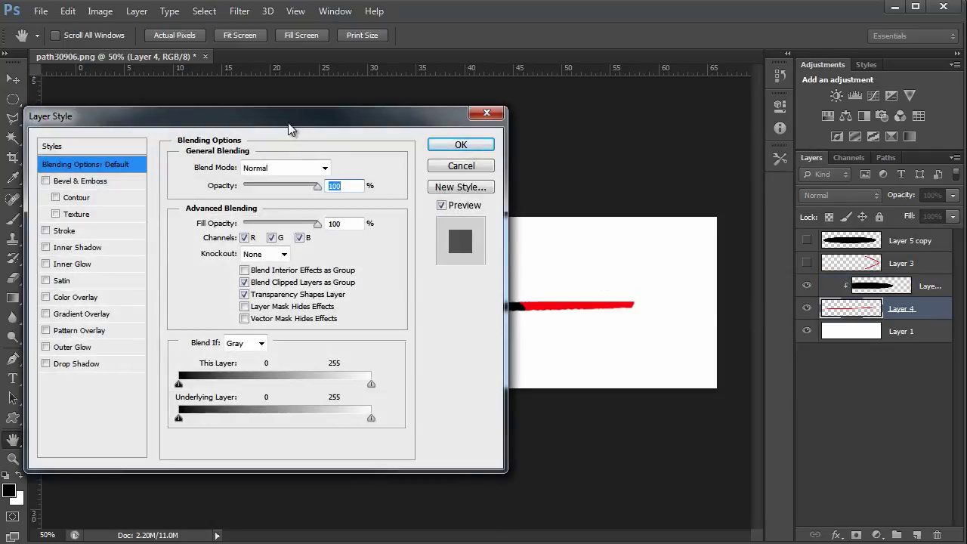
left_click_drag(289, 126, 266, 123)
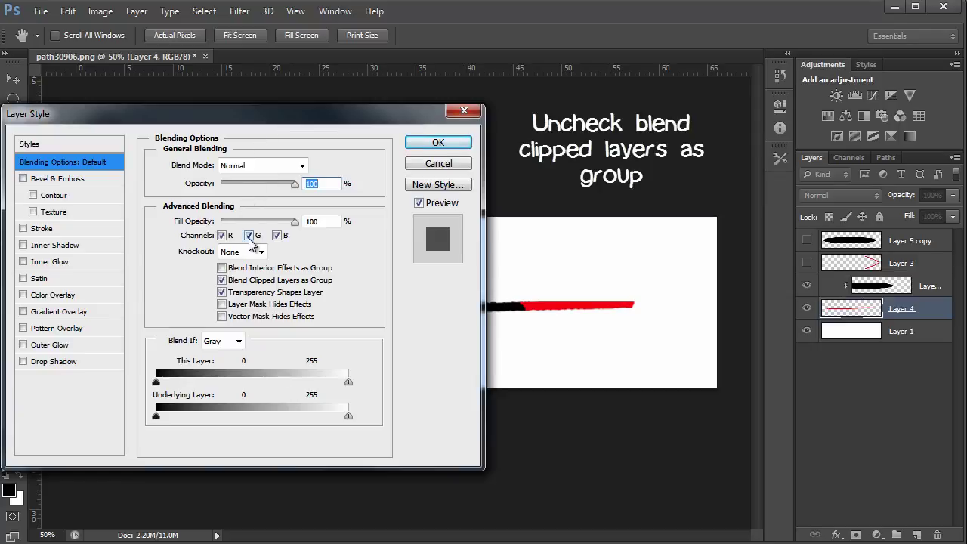
left_click(240, 282)
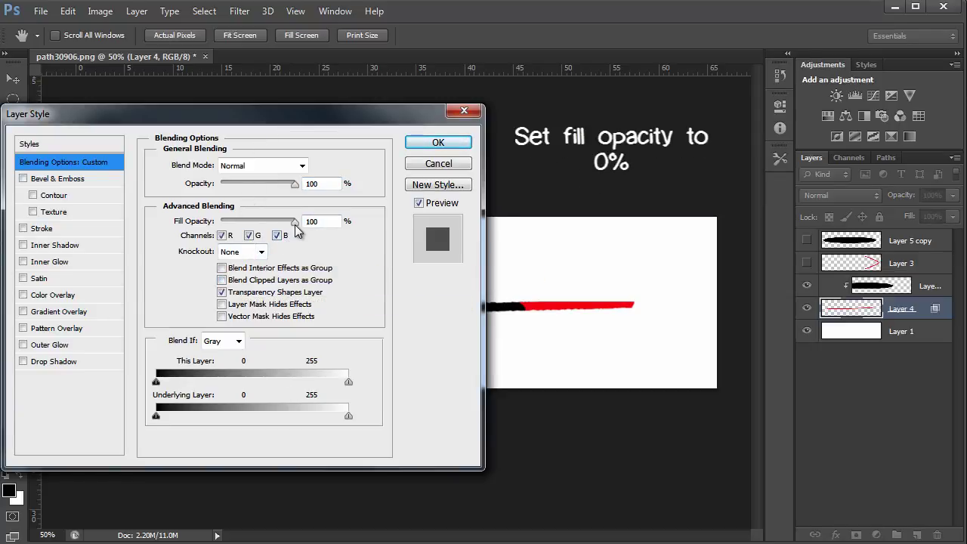
left_click_drag(296, 226, 209, 220)
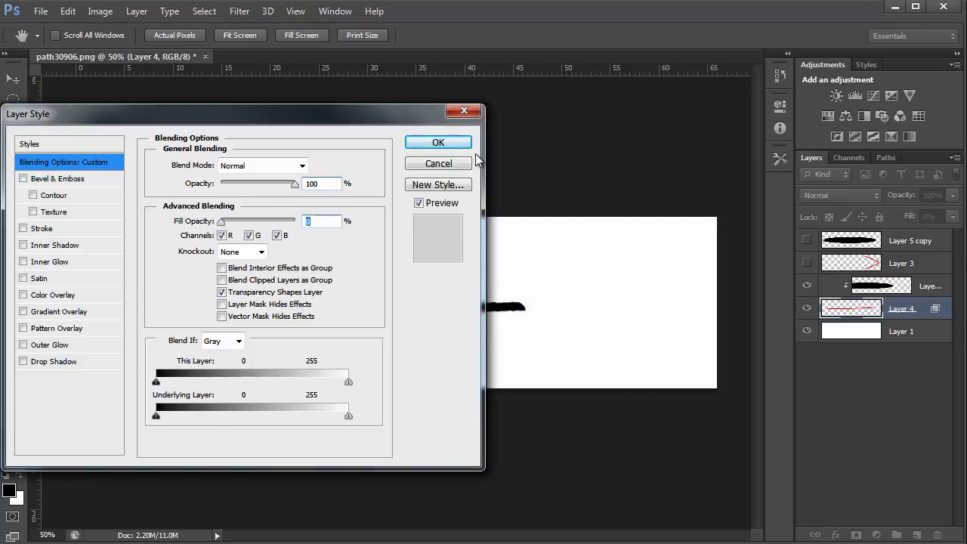
left_click(453, 142)
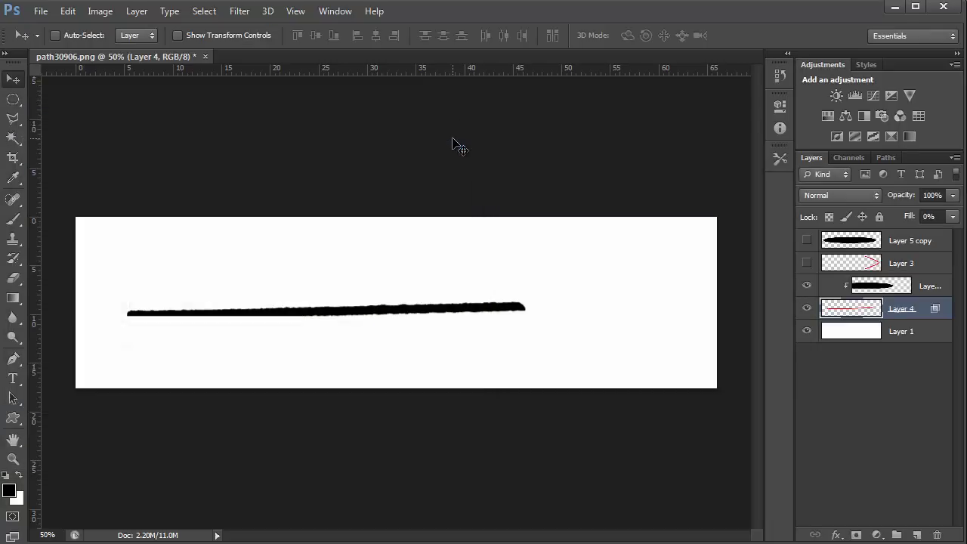
left_click(933, 264)
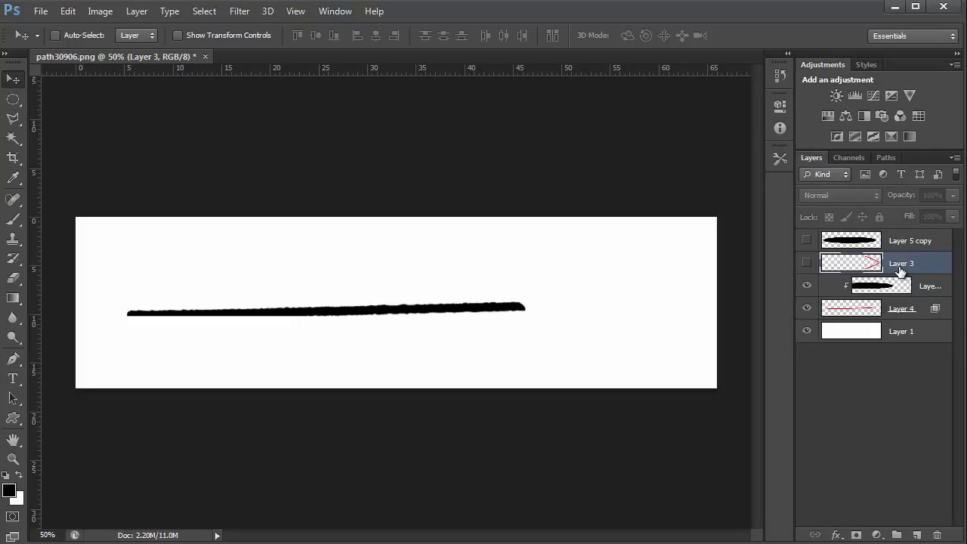
Show Layer 3 and Layer 5 copy, then stretch the copy's ellipse taller and move it up-right
left_click(807, 262)
left_click(808, 242)
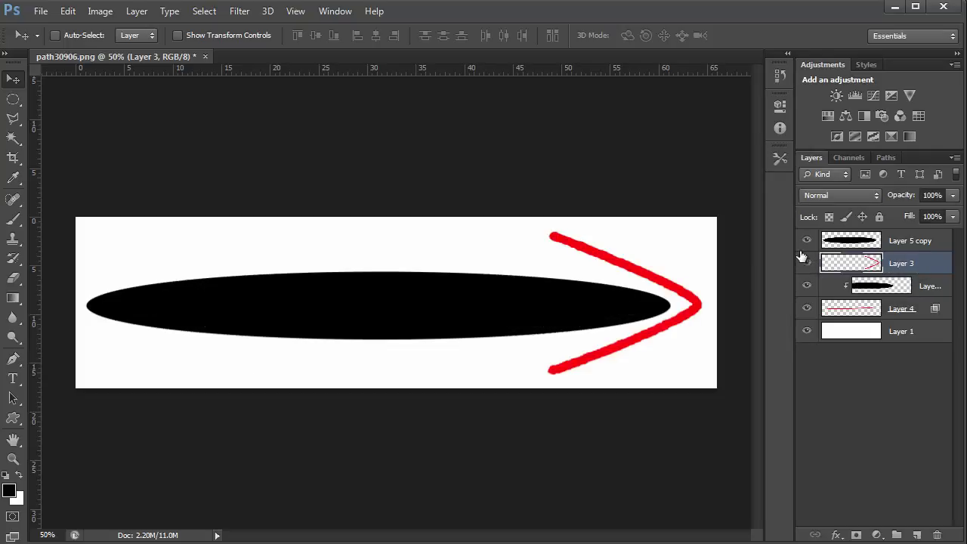
left_click(900, 241)
key("ctrl+t")
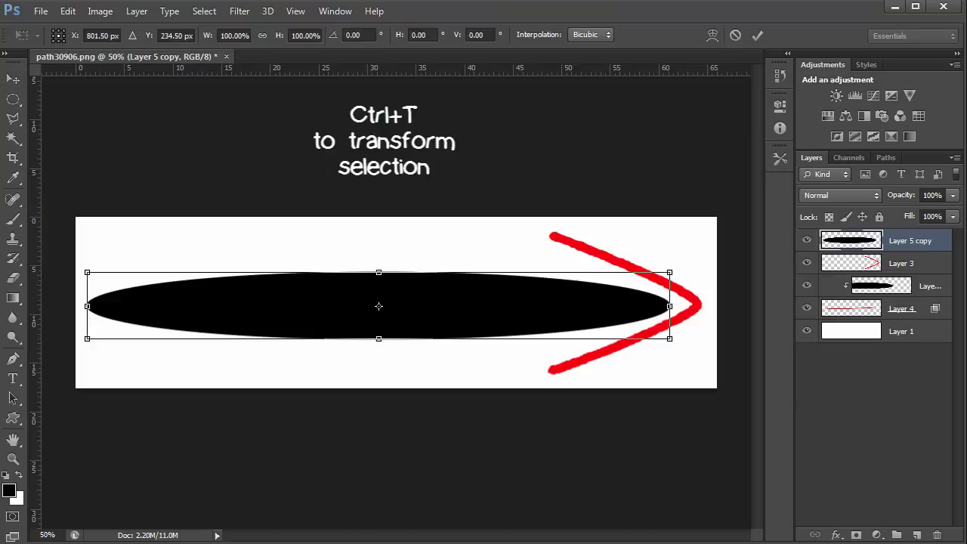
left_click_drag(379, 276, 420, 179)
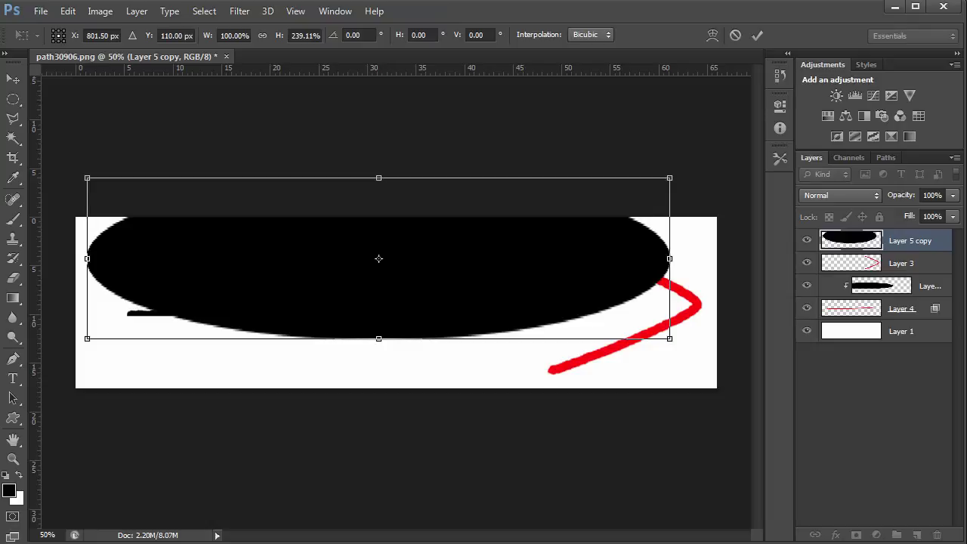
key("Return")
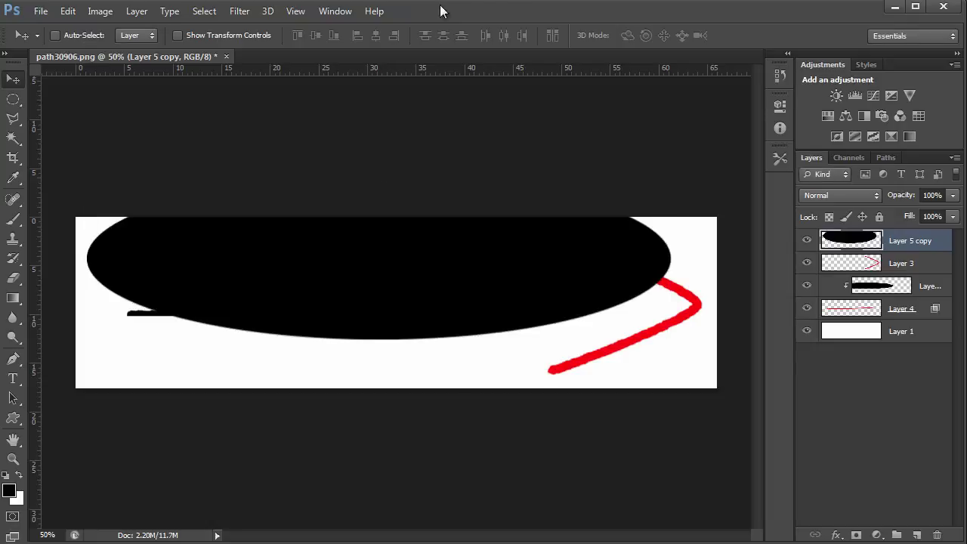
mouse_move(430, 287)
left_mouse_down()
mouse_move(522, 259)
mouse_move(612, 203)
left_mouse_up()
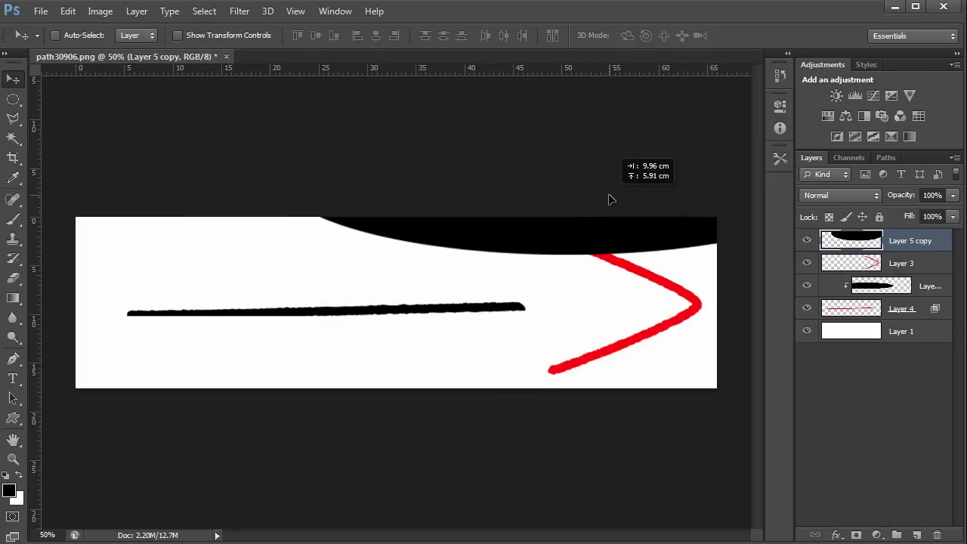
left_click_drag(612, 202, 607, 214)
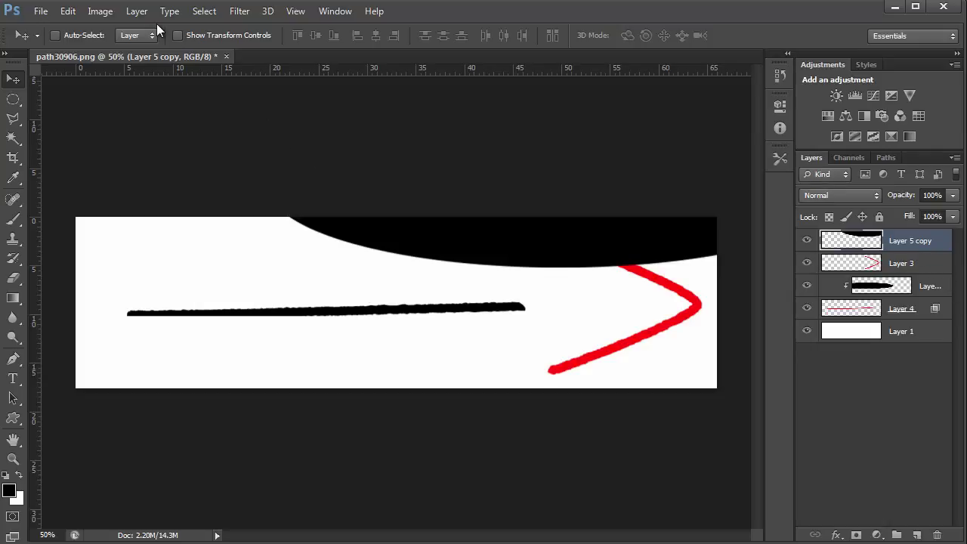
Clip the Layer 5 copy ellipse to the red chevron on Layer 3
left_click(137, 10)
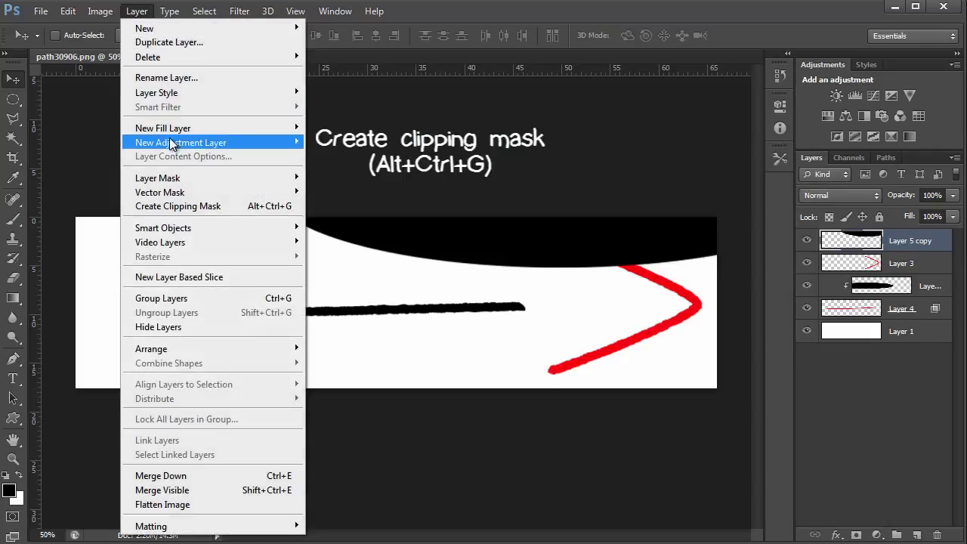
left_click(173, 207)
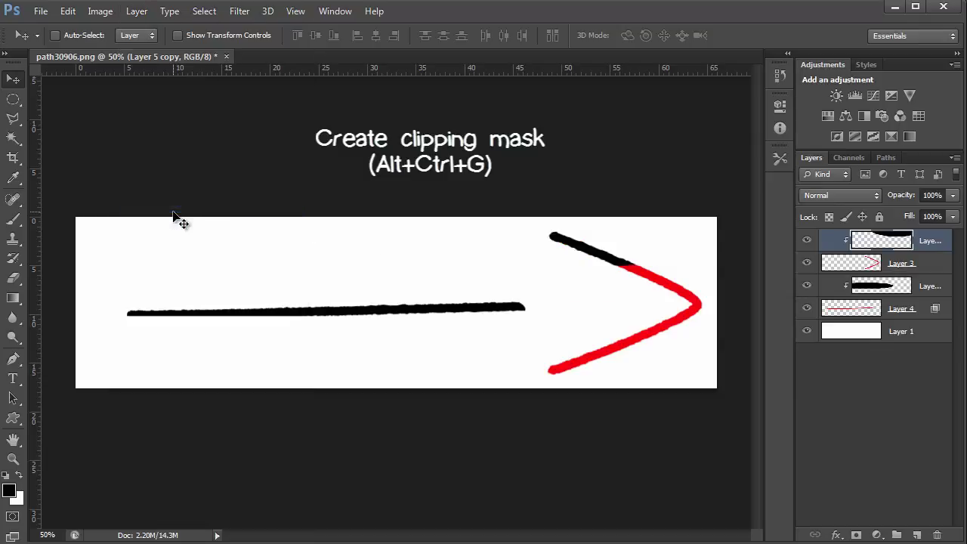
left_click(912, 273)
Set Layer 3's fill opacity to 0% with Blend Clipped Layers as Group turned off
double_click(928, 272)
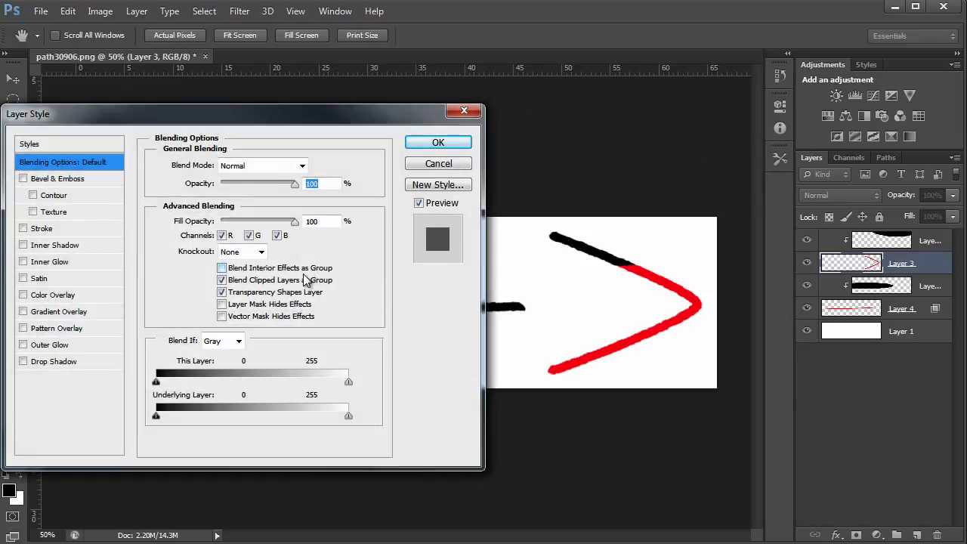
left_click(234, 281)
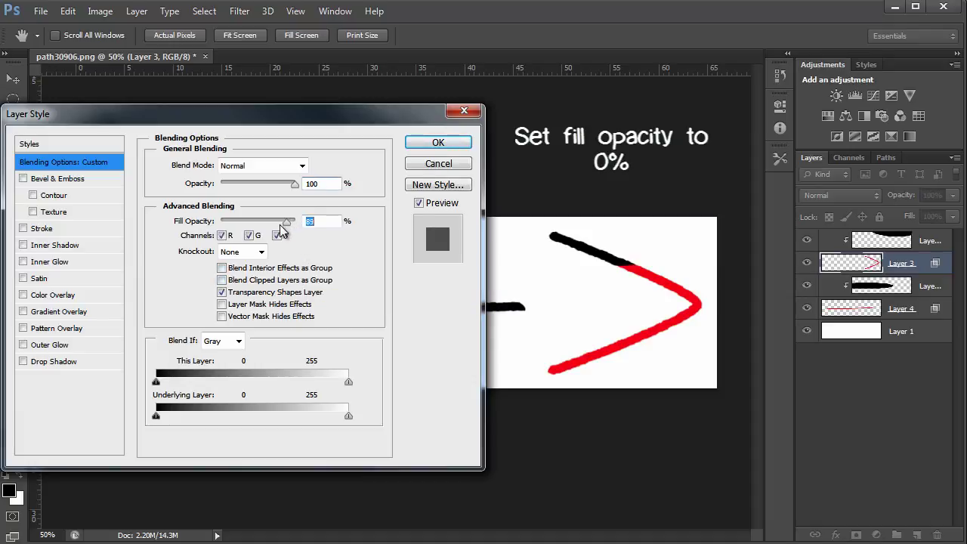
mouse_move(295, 222)
left_mouse_down()
mouse_move(243, 221)
mouse_move(212, 242)
left_mouse_up()
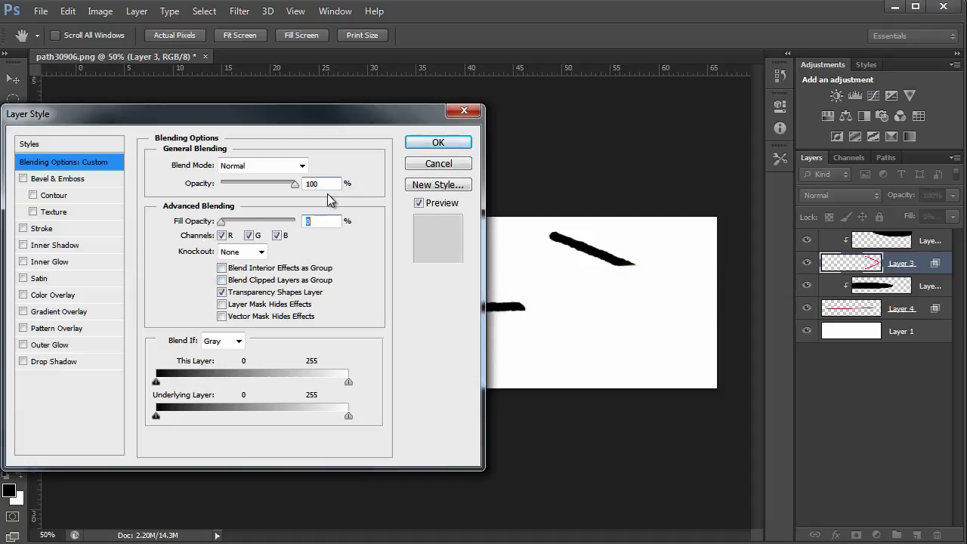
left_click(439, 142)
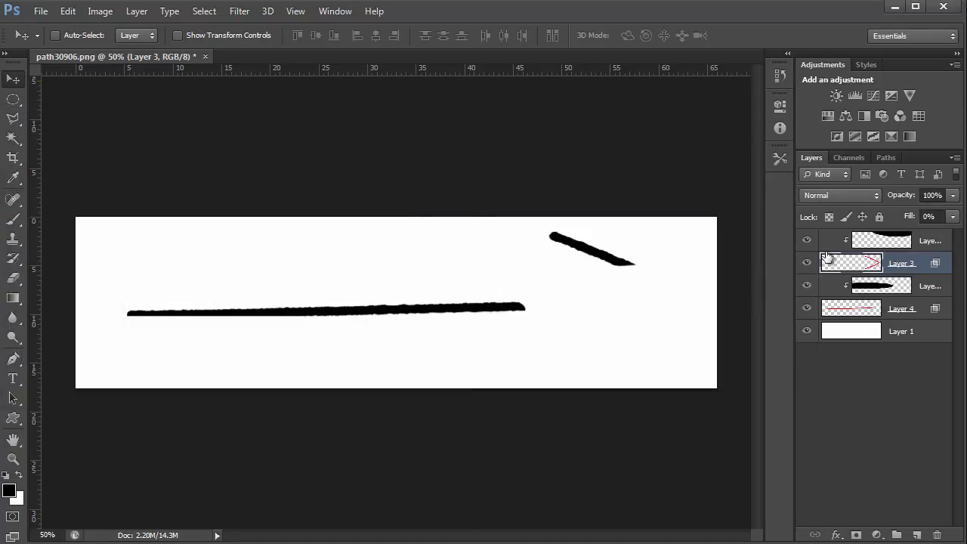
Move the chevron's black stroke up and Layer 5's shaft stroke far left, leaving a blank canvas
left_click(899, 242)
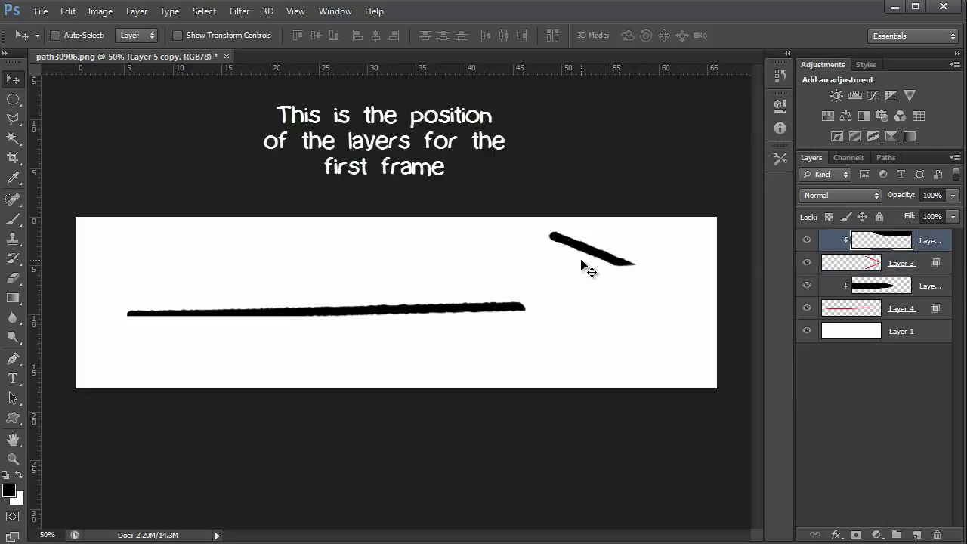
left_click_drag(580, 265, 564, 231)
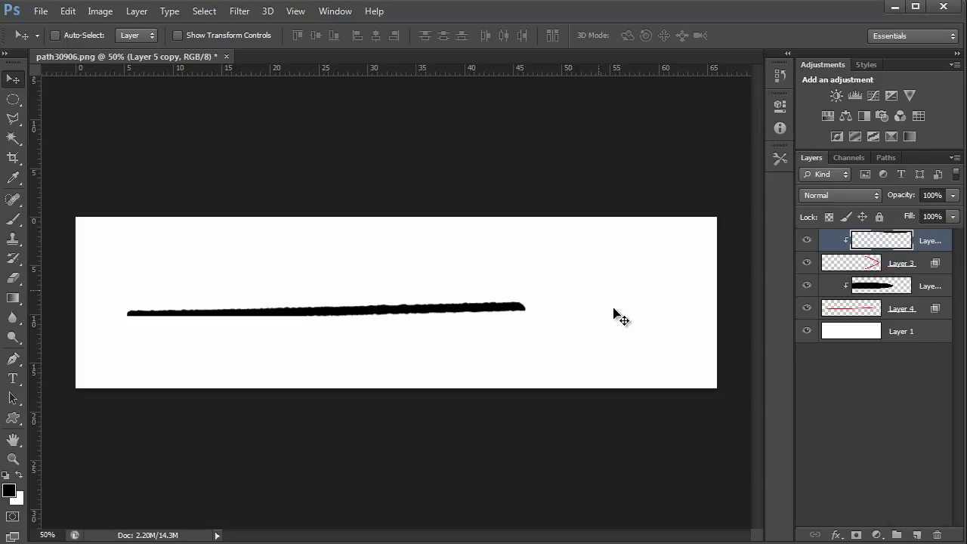
left_click(860, 291)
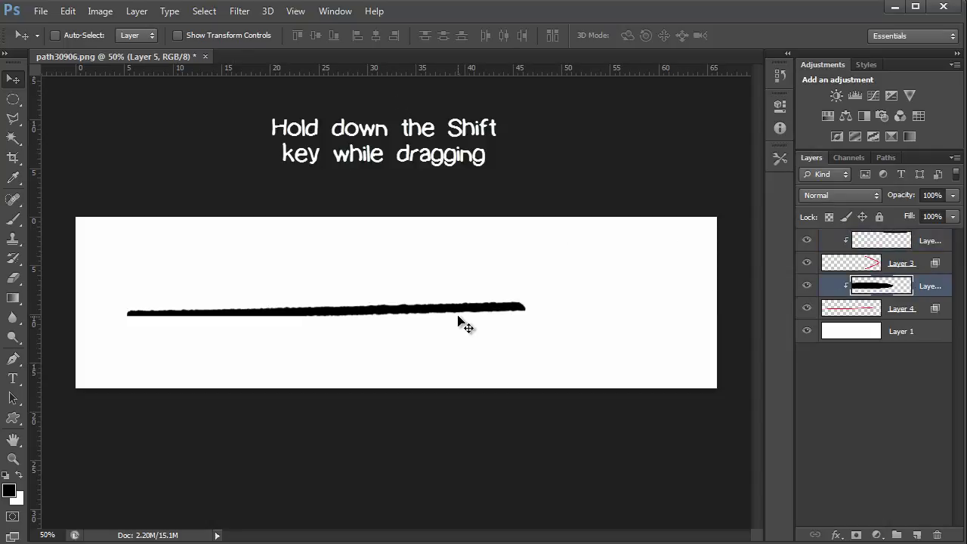
left_click_drag(458, 317, 98, 304)
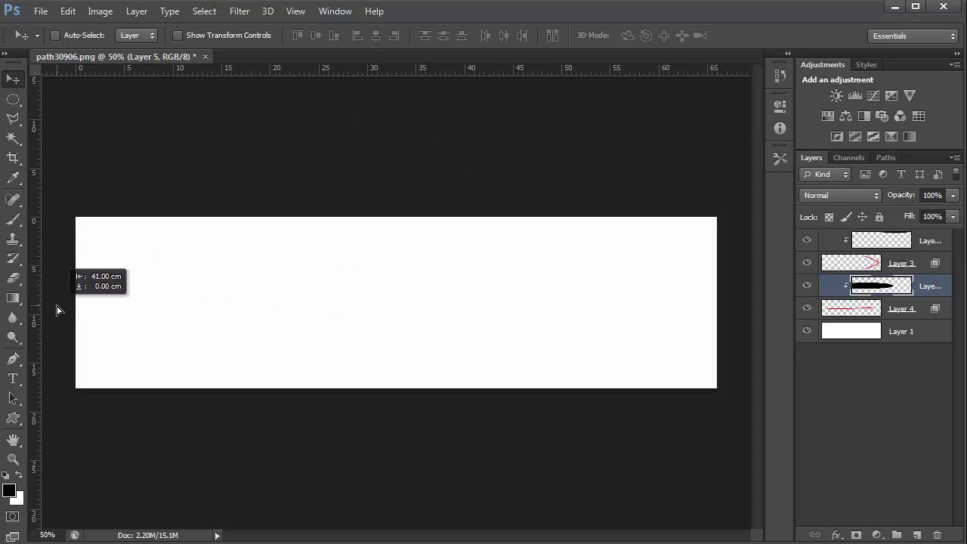
left_click_drag(98, 303, 57, 305)
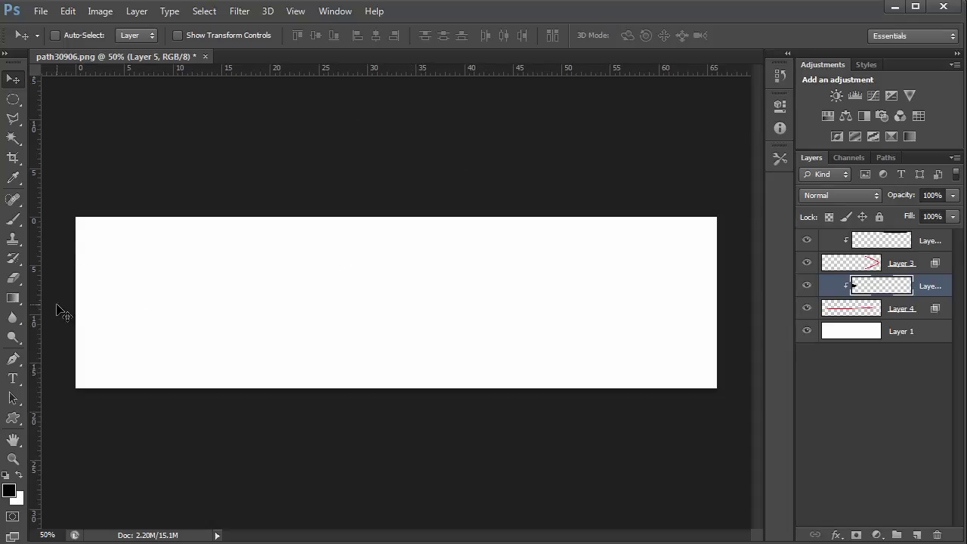
left_click(304, 12)
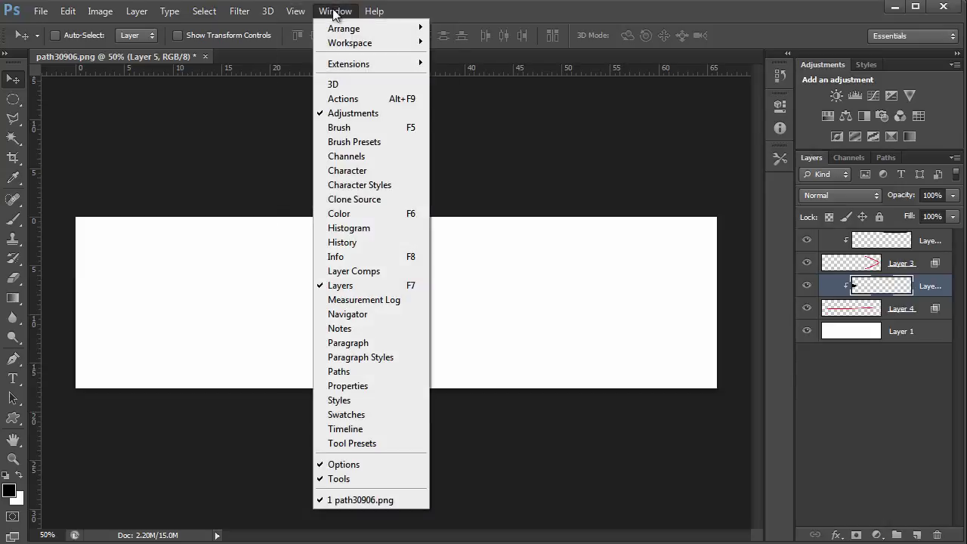
mouse_move(335, 11)
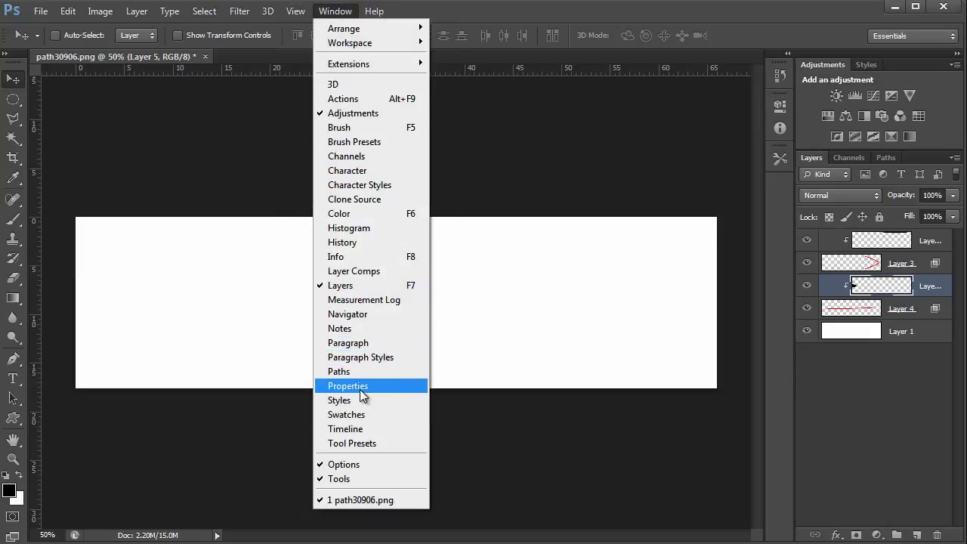
Create a frame animation and duplicate frame 1, sliding the black line into view on frame 2
left_click(353, 429)
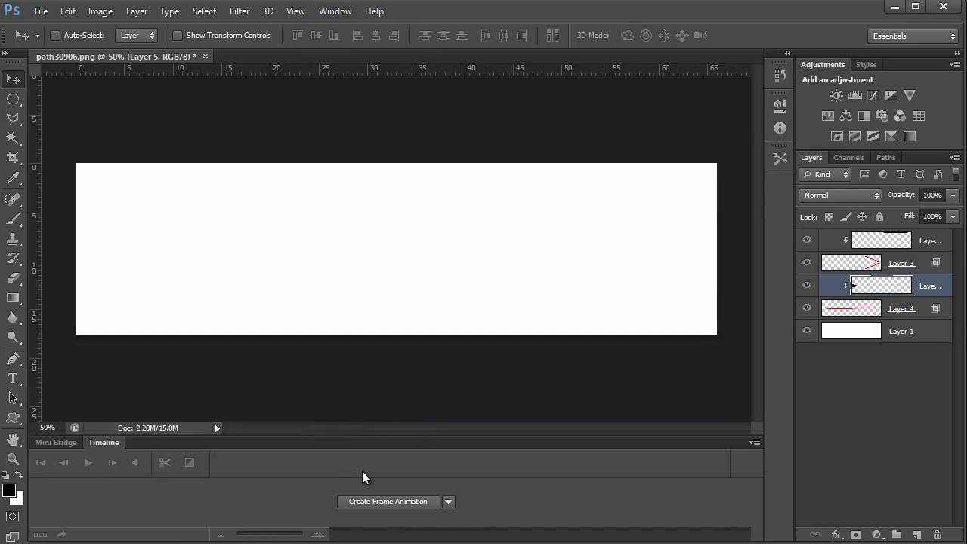
left_click(387, 497)
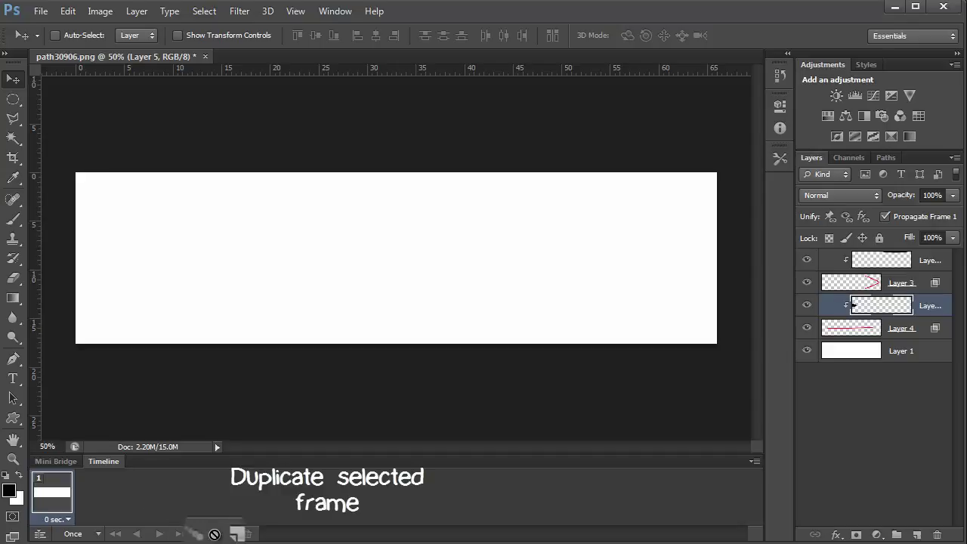
left_click(225, 534)
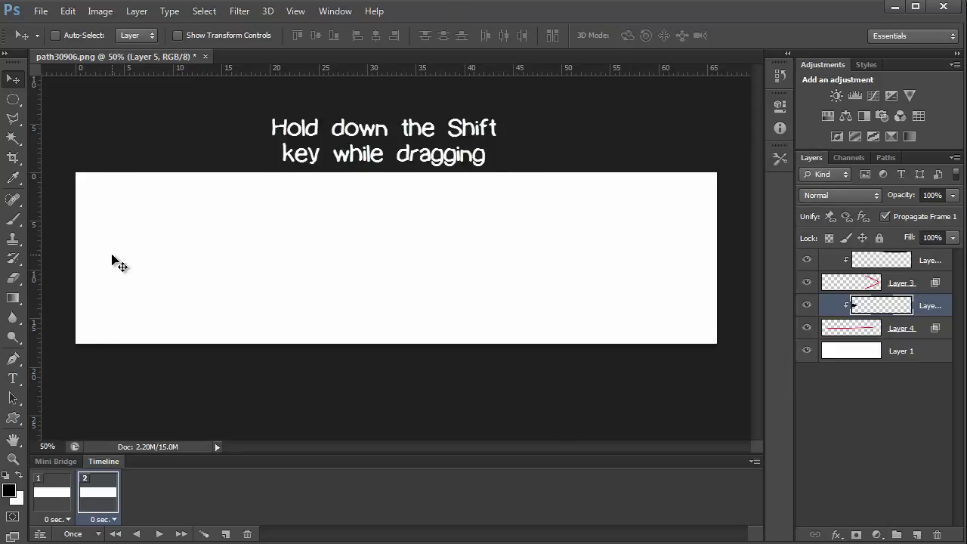
mouse_move(103, 259)
left_mouse_down()
mouse_move(377, 247)
mouse_move(517, 254)
mouse_move(606, 274)
mouse_move(635, 265)
left_mouse_up()
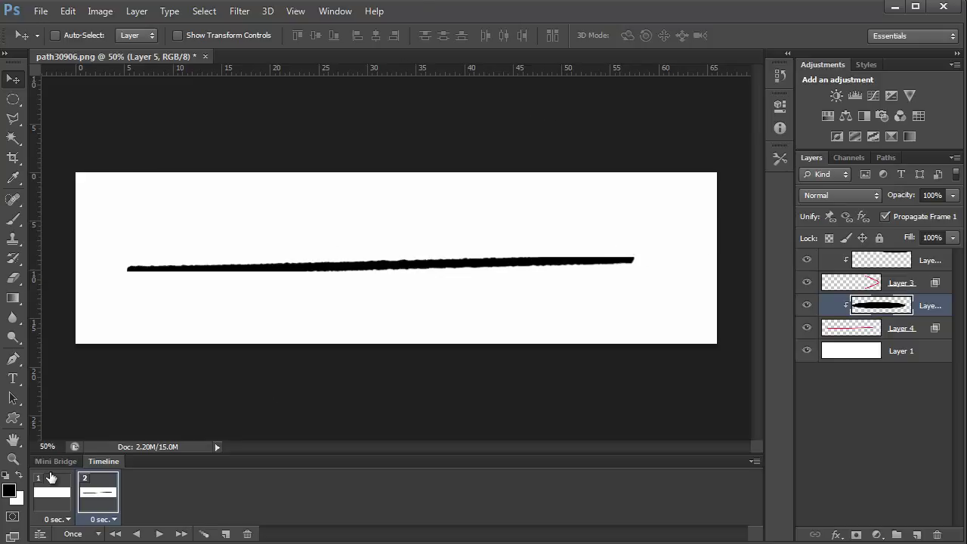
left_click(44, 504)
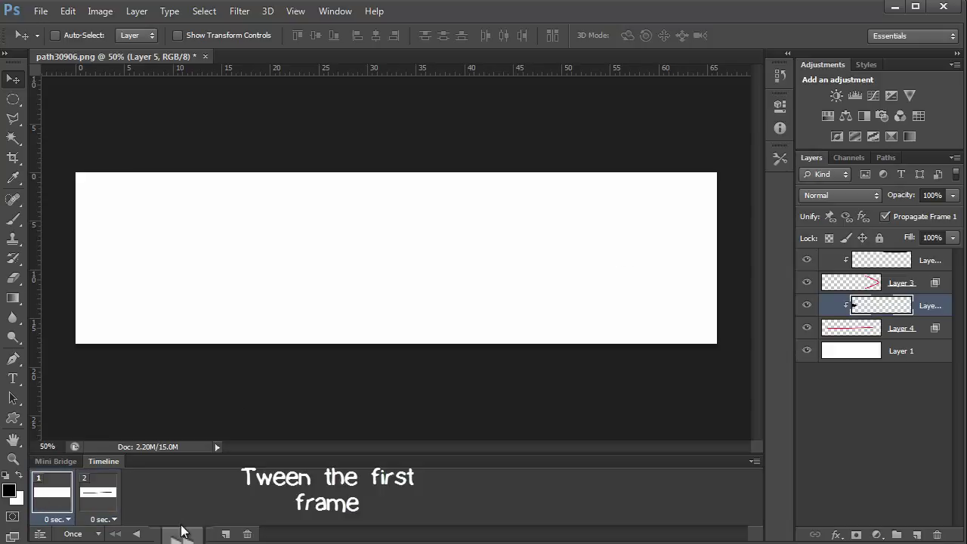
Tween 10 frames after frame 1 and play the 12-frame line-growing animation
left_click(204, 535)
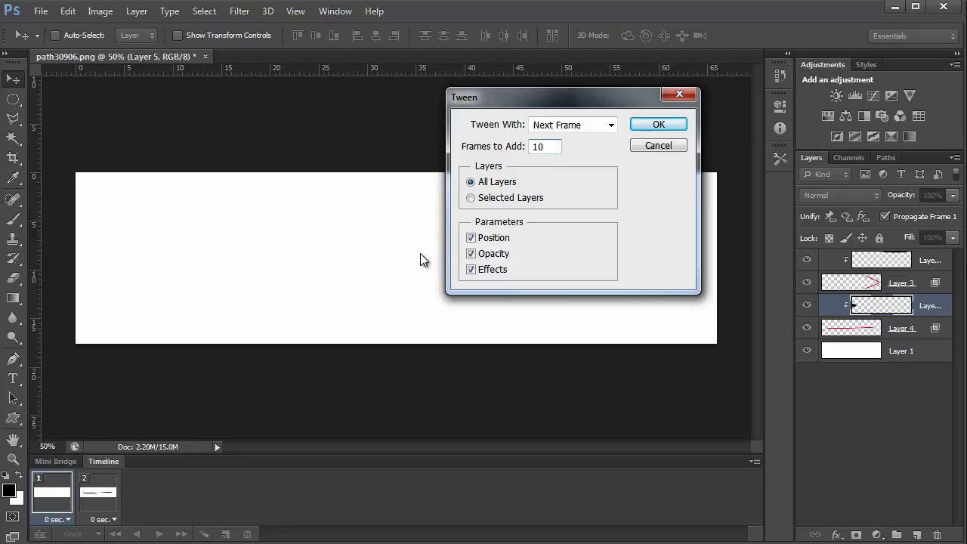
left_click(640, 123)
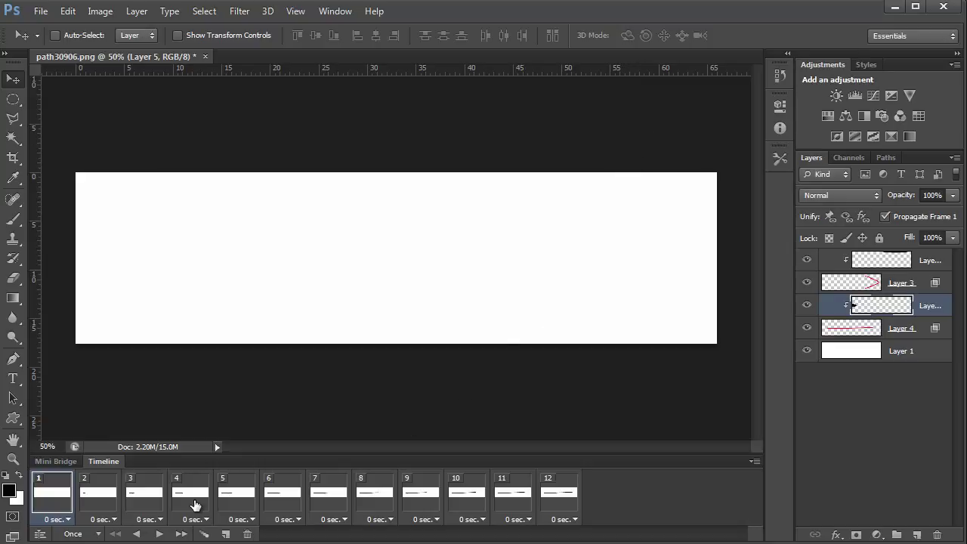
left_click(159, 535)
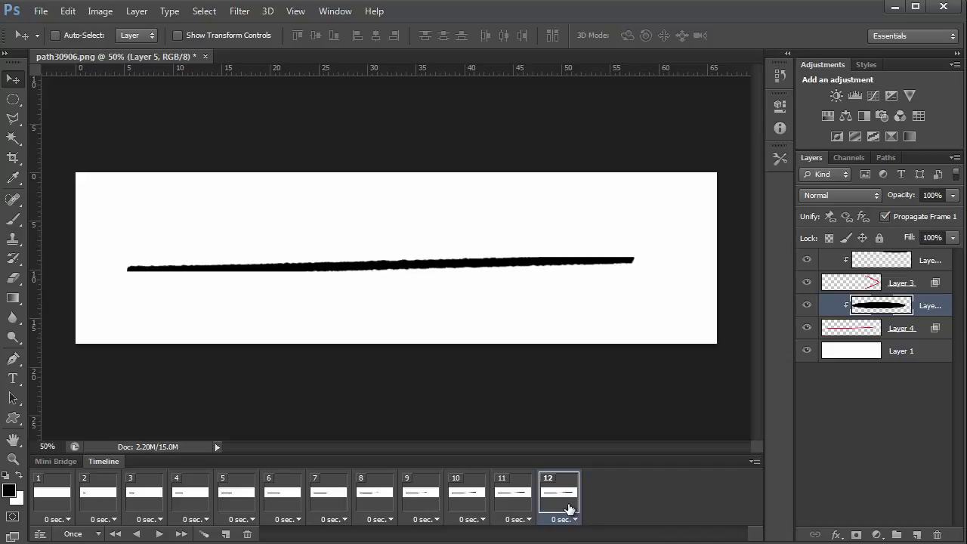
Add a 13th frame with the arrowhead stroke at the line's right end, and open Tween from frame 12
left_click(220, 534)
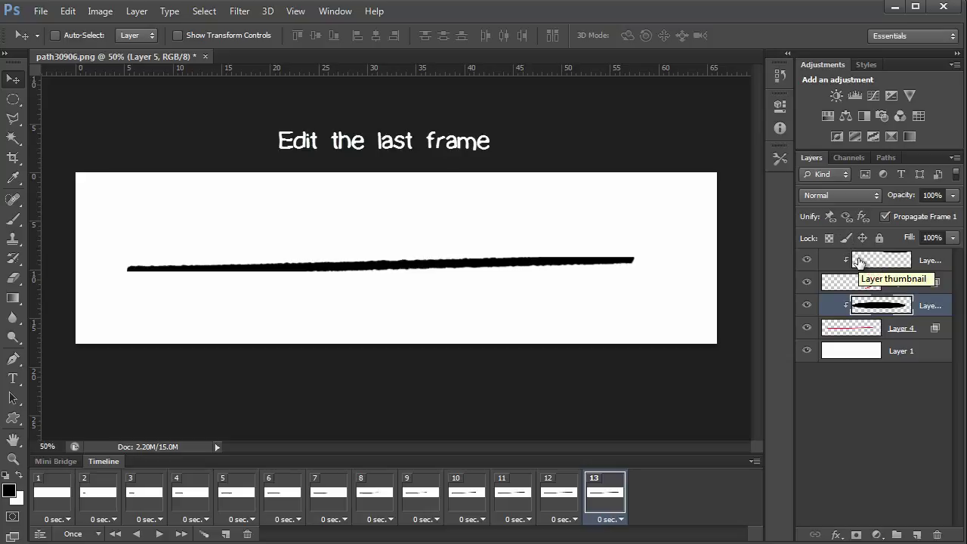
left_click(859, 262)
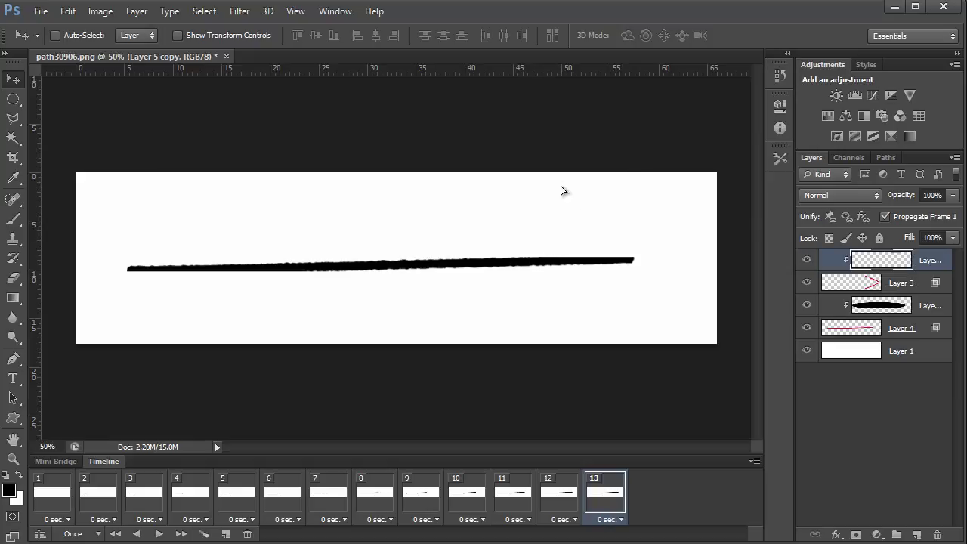
left_click_drag(561, 189, 553, 297)
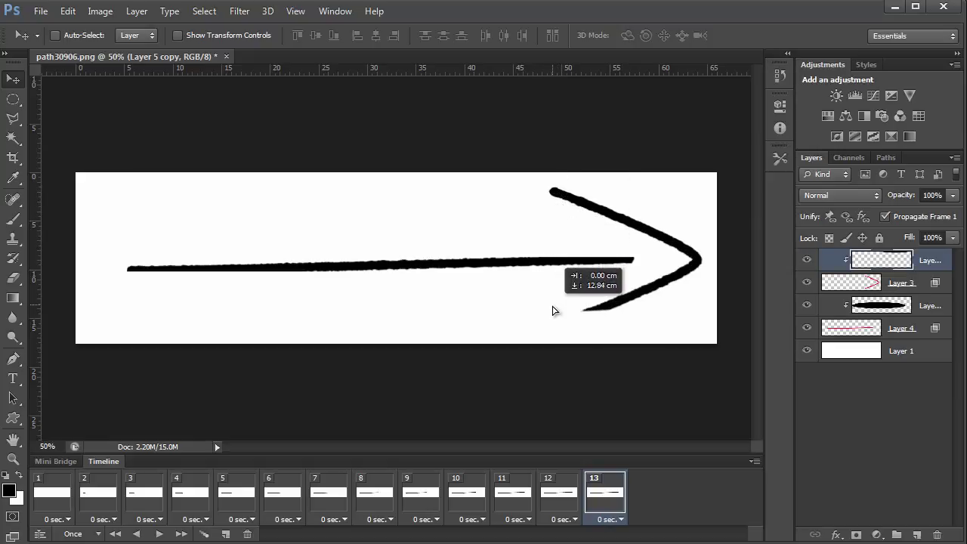
left_click_drag(553, 297, 550, 328)
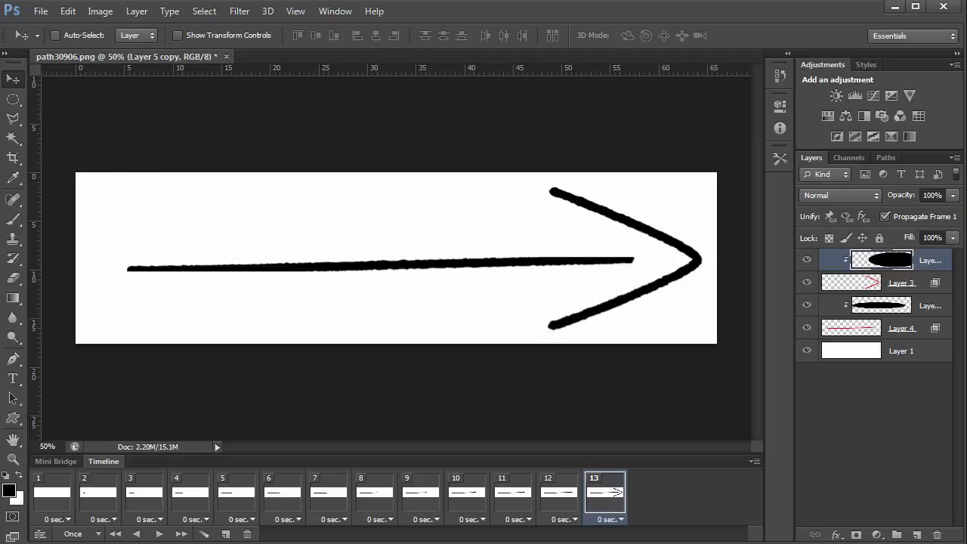
left_click(569, 508)
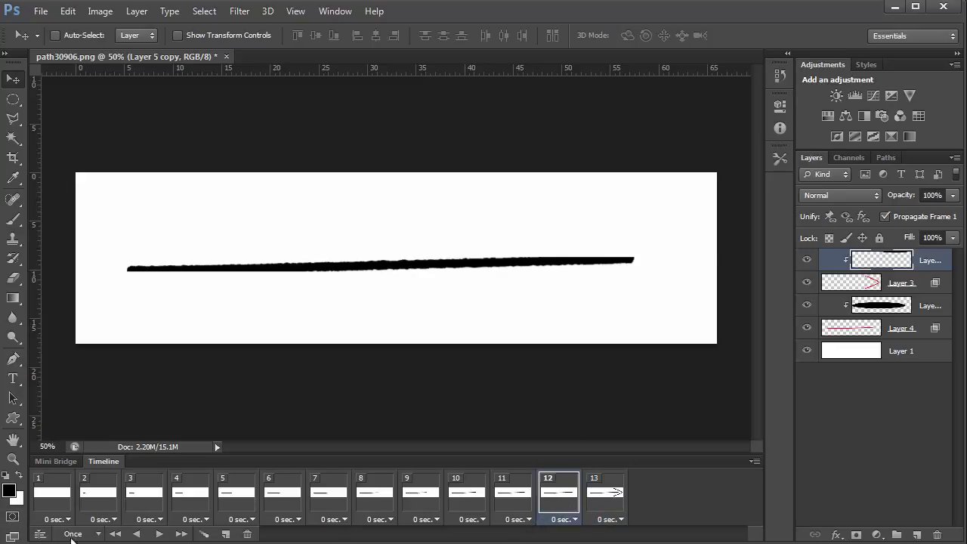
left_click(204, 533)
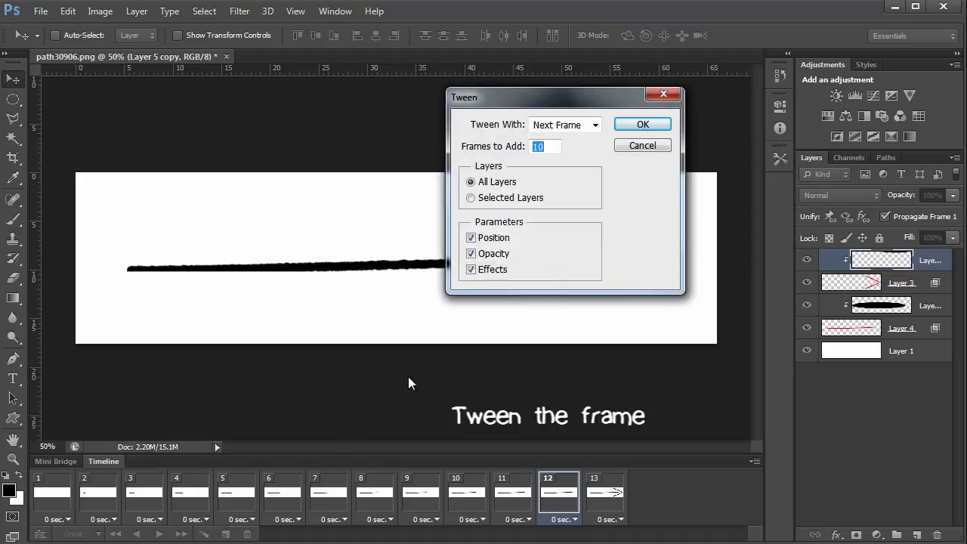
Confirm 10 tweened arrowhead frames and play the 23-frame animation several times
left_click(662, 125)
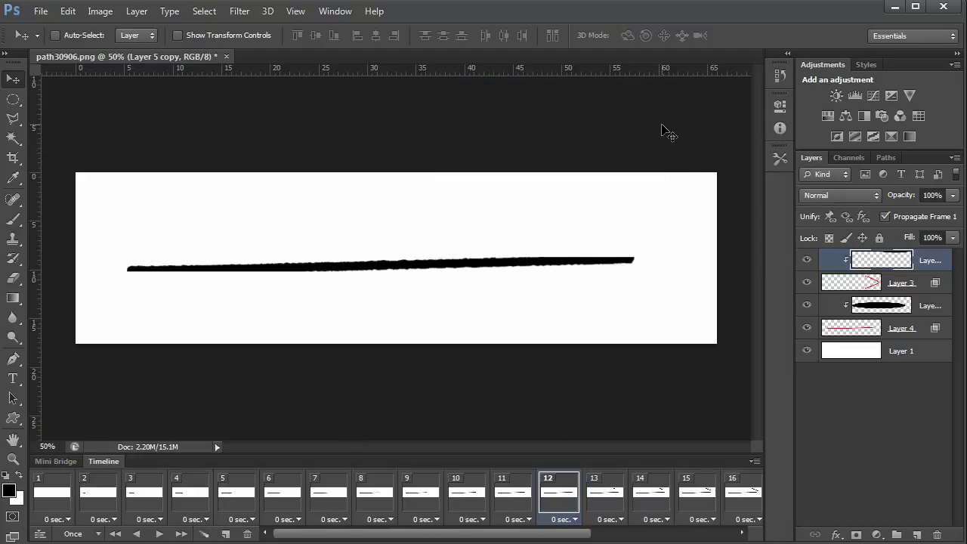
left_click(158, 535)
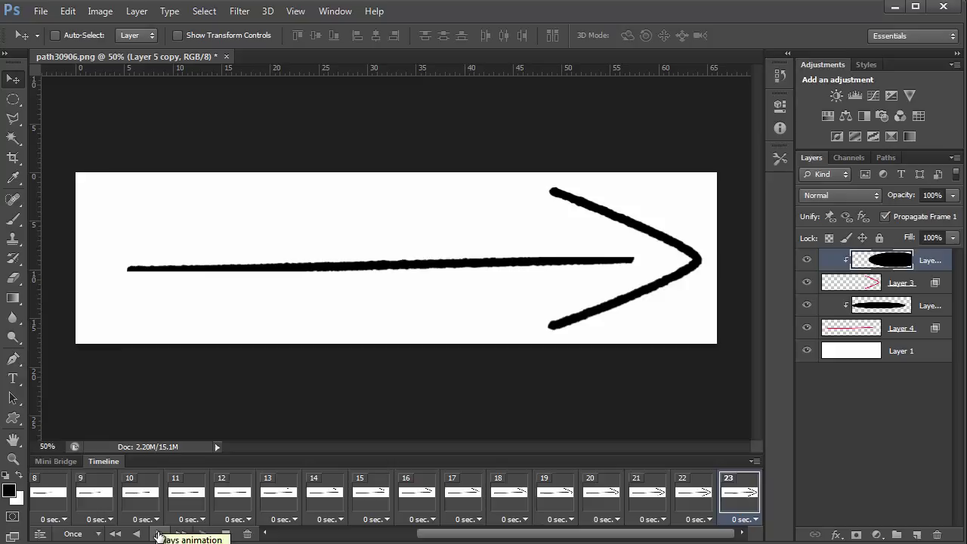
left_click(158, 535)
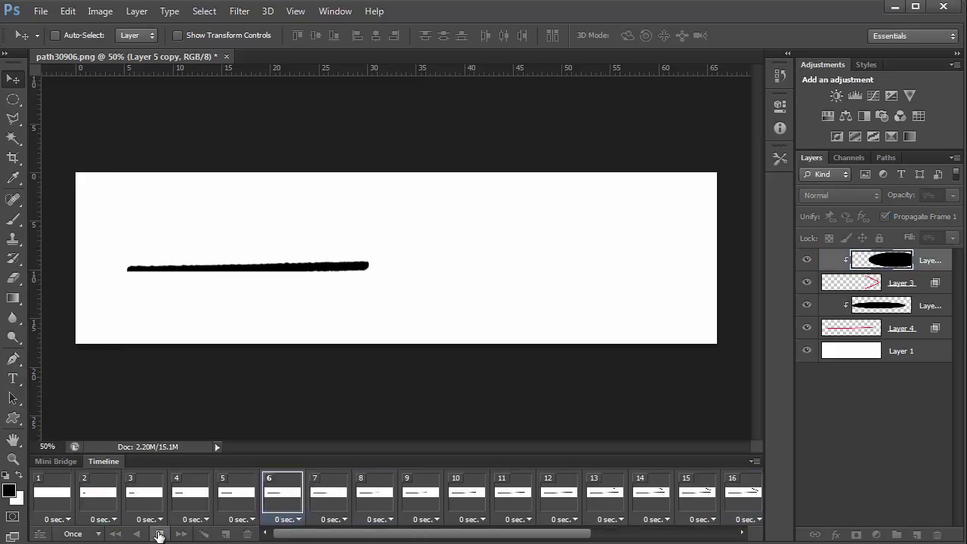
left_click(159, 535)
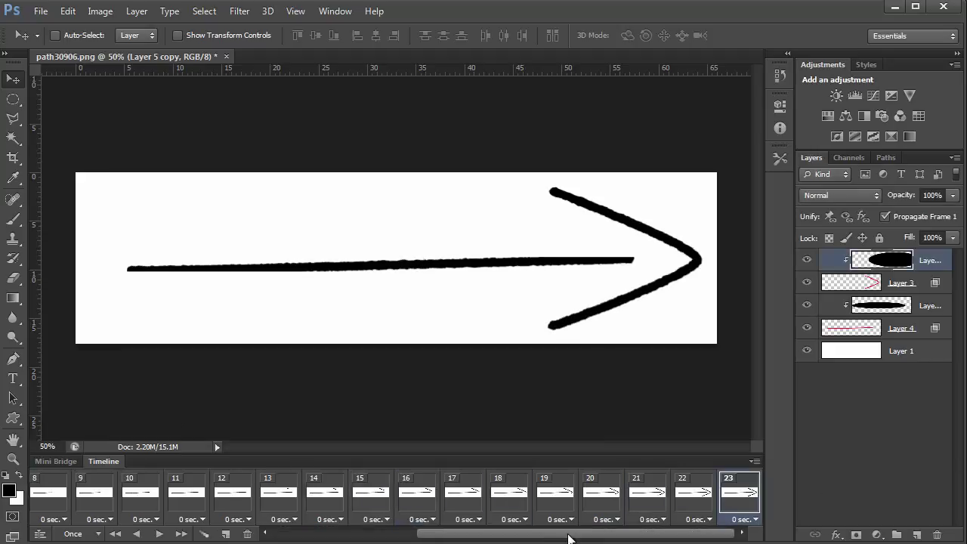
Hide Layer 1's white background from frame 1, then play the arrow animation over transparency
left_click(357, 538)
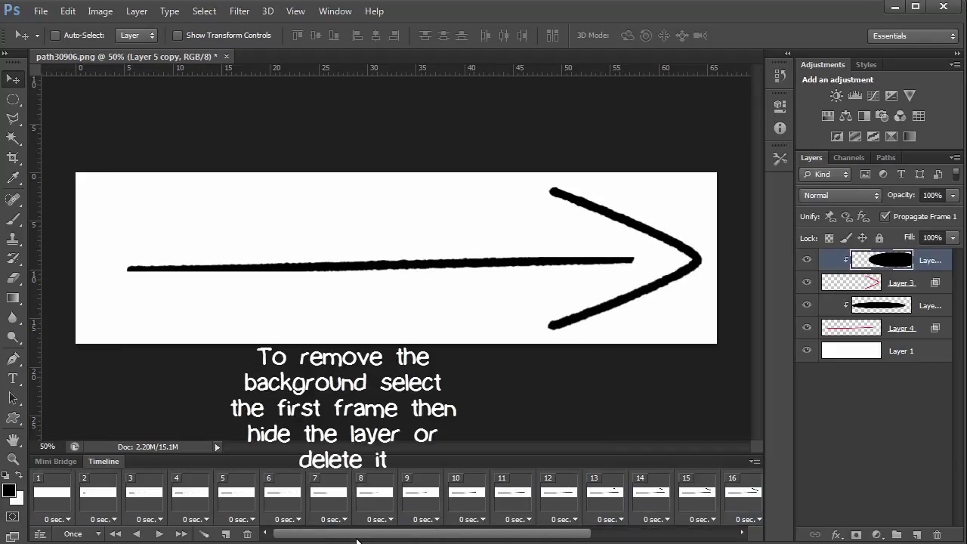
left_click(64, 502)
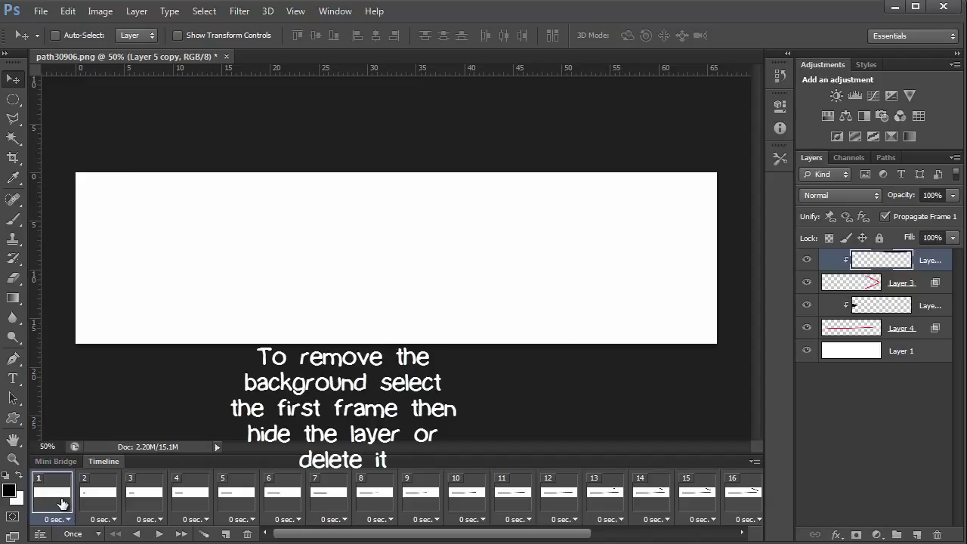
left_click(808, 351)
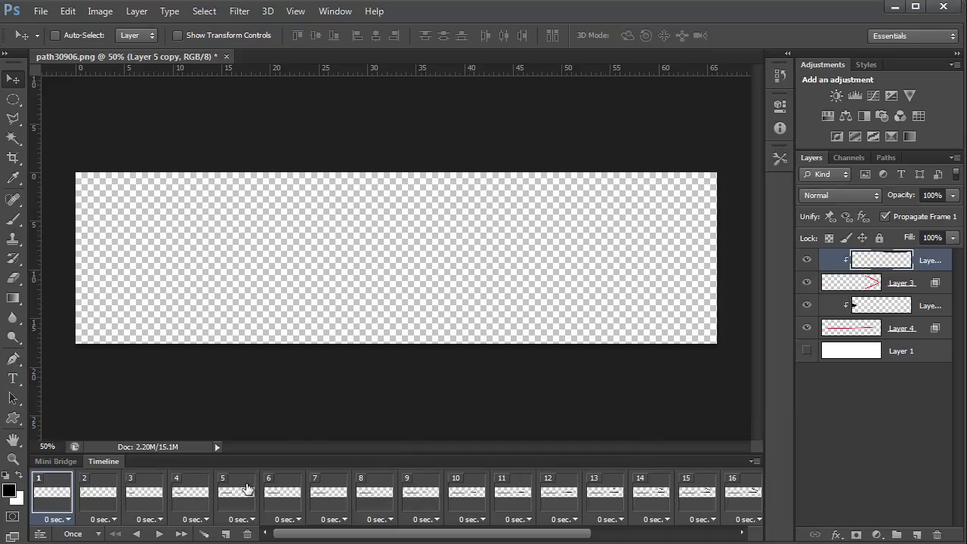
left_click(159, 534)
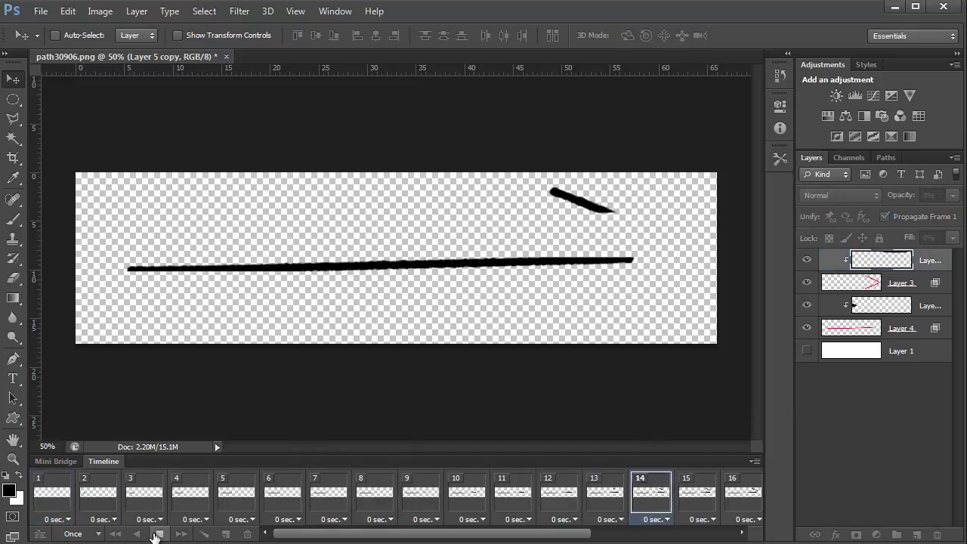
left_click(156, 535)
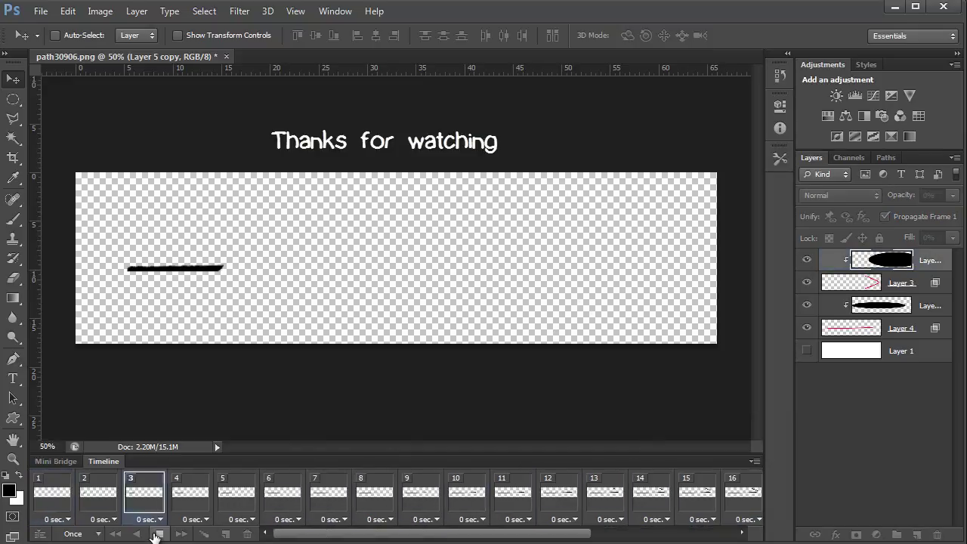